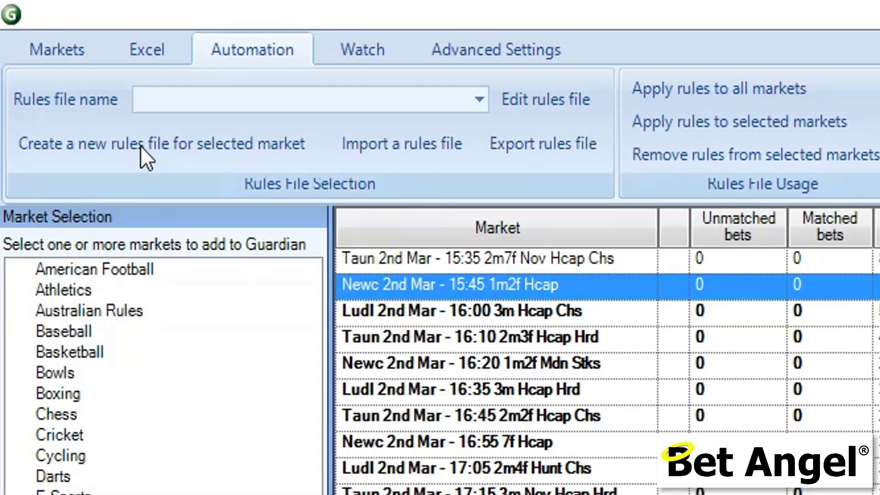
Create a new rules file for the Newc 15:45 market and name its first rule "Place a back bet"
left_click(140, 146)
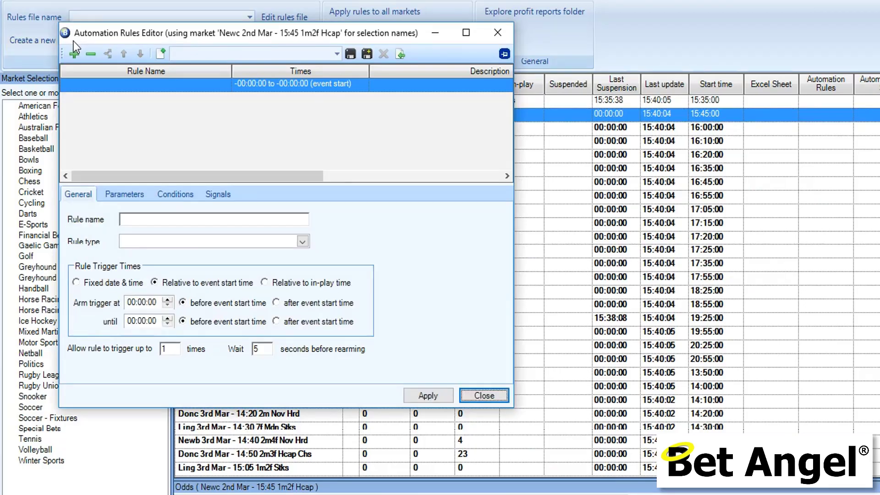
left_click_drag(304, 33, 542, 53)
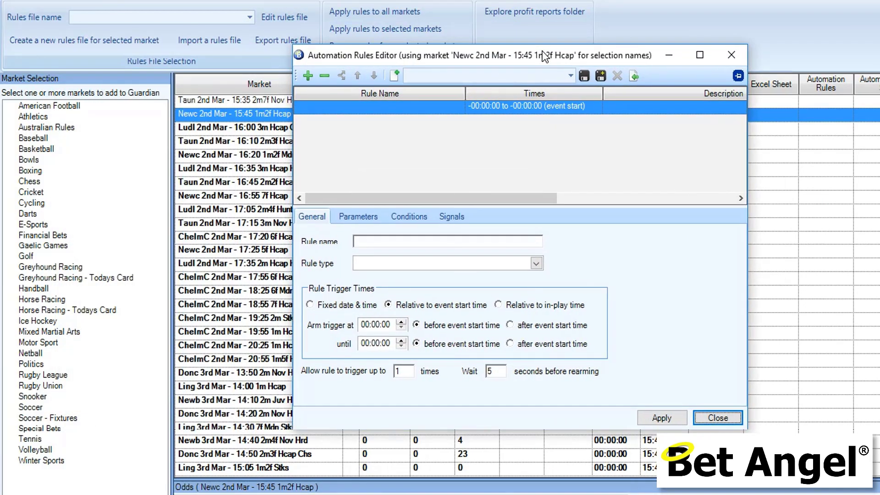
left_click(398, 237)
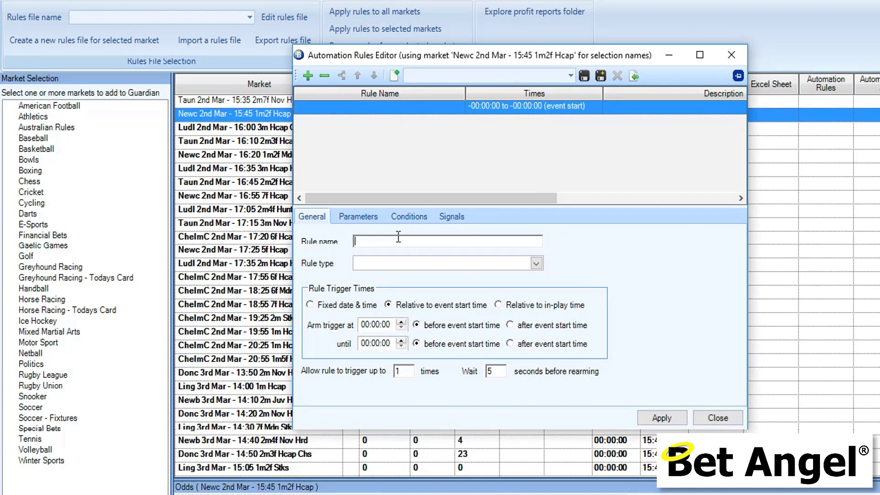
type("Place a bet")
key("BackSpace")
key("BackSpace")
key("BackSpace")
type("ack bet")
Set the rule type to Place Back Bet and arm its trigger 00:00:05 before the event start time
key("Tab")
key("Tab")
key("Right")
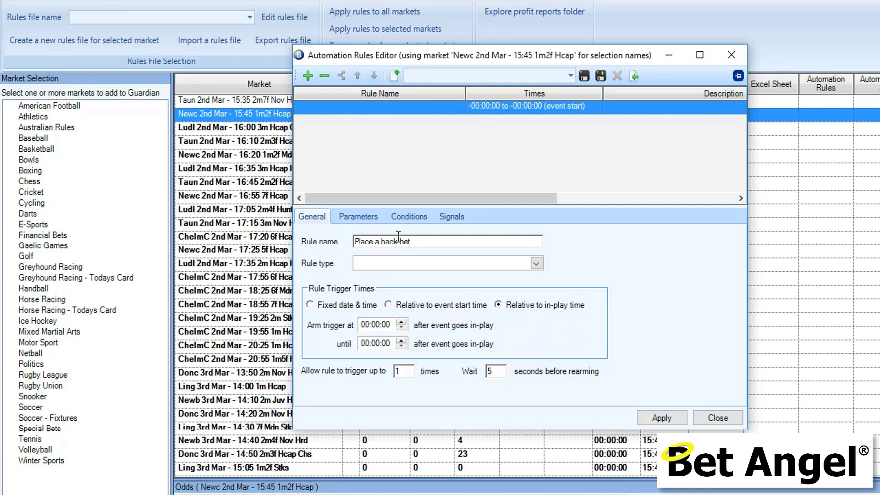
key("Left")
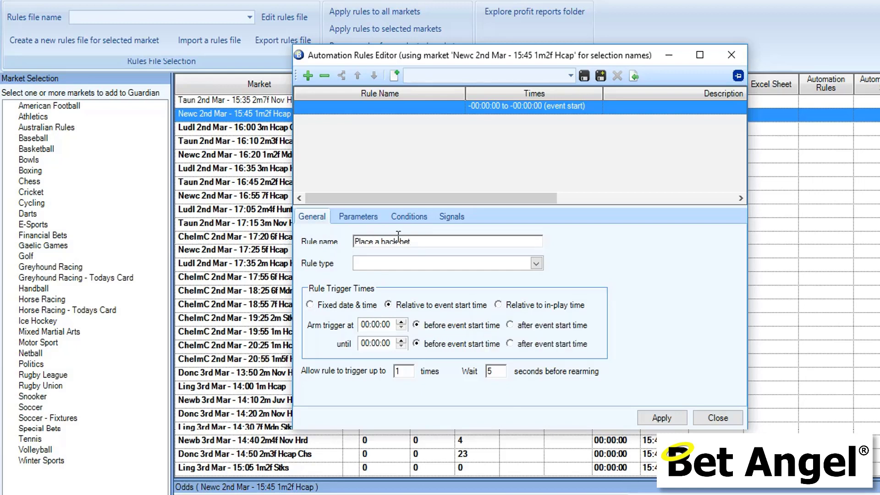
left_click(427, 265)
left_click(425, 276)
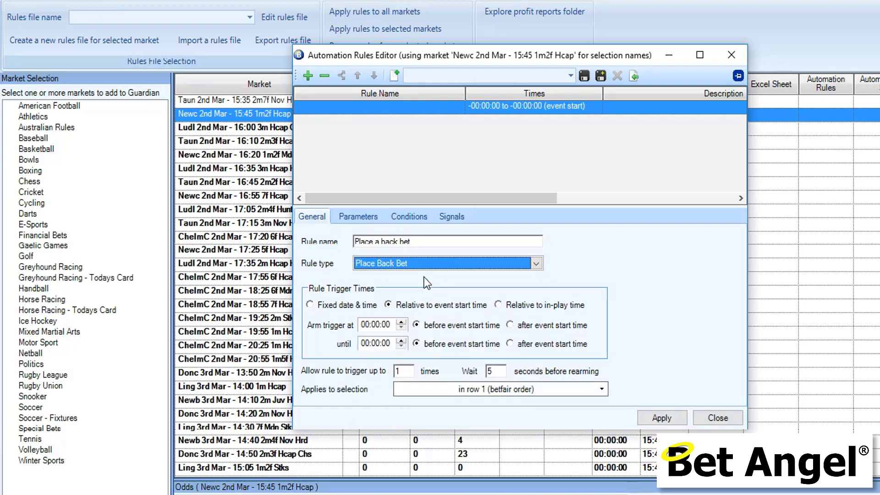
left_click(389, 326)
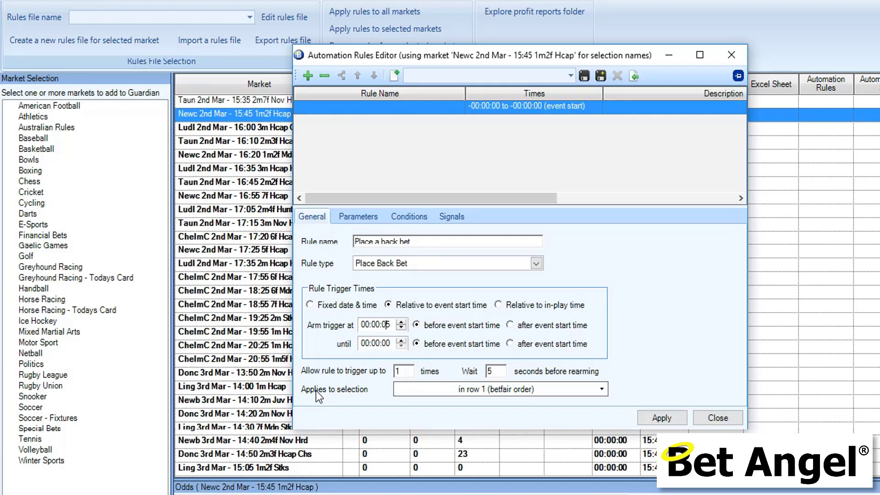
Apply the back bet rule to the selection by nomination, using Guardian Nominated Selection 1
left_click(543, 393)
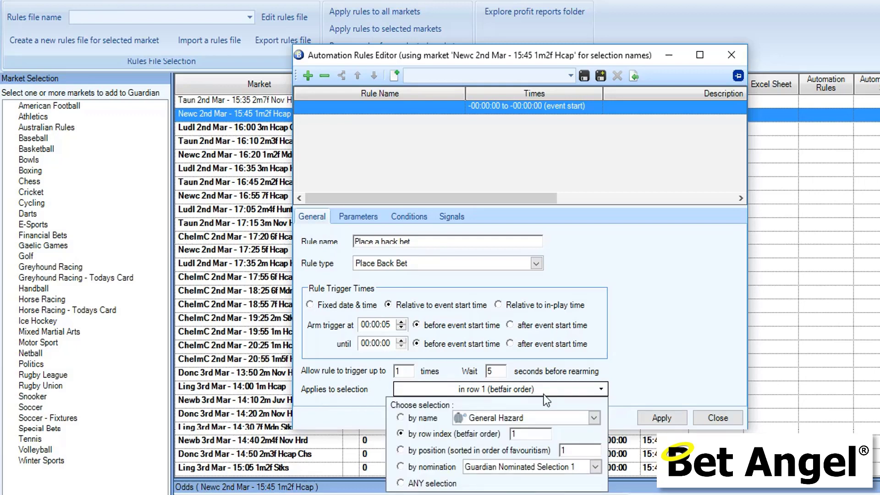
left_click(433, 467)
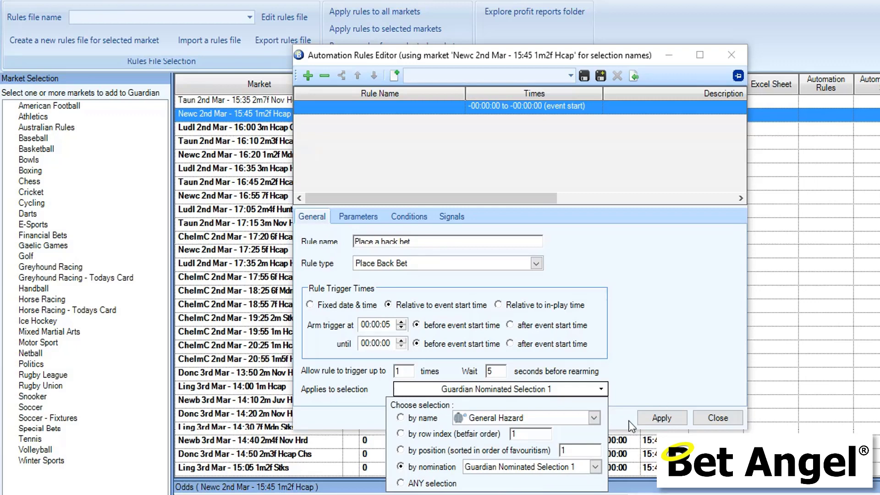
left_click(650, 368)
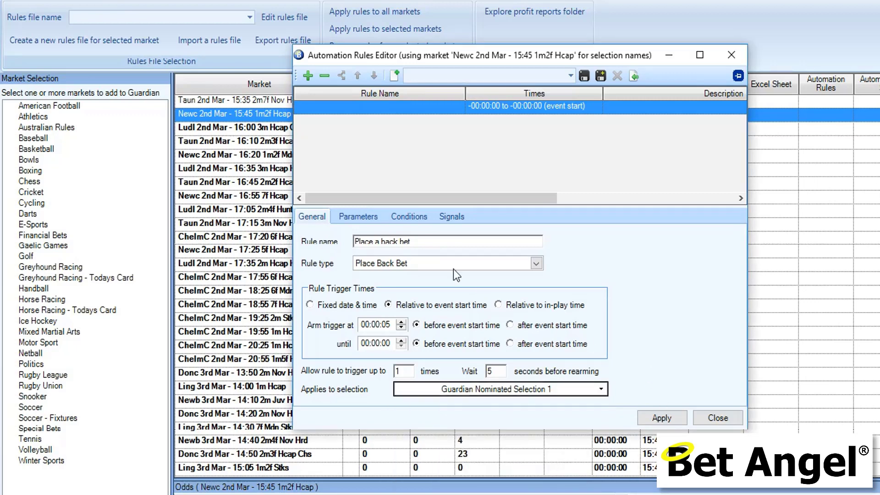
Set the back bet to be placed at the best market price with a fixed stake of £10
left_click(372, 220)
left_click(387, 239)
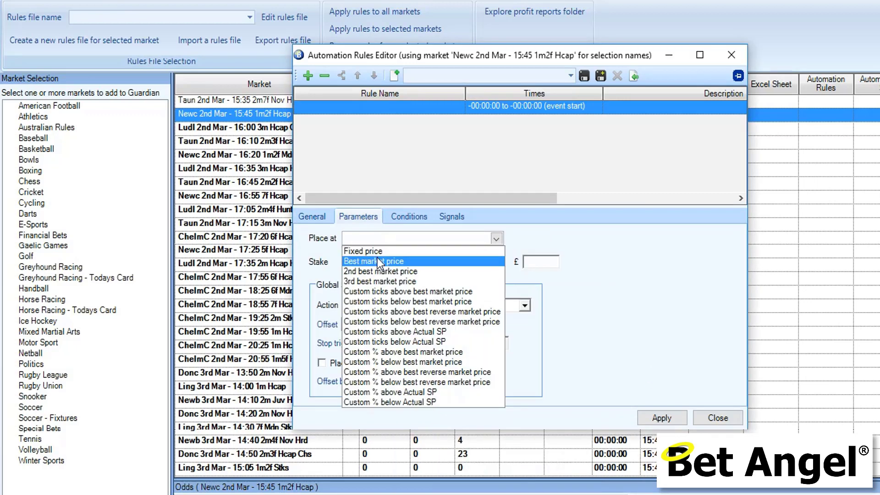
left_click(385, 260)
left_click(549, 265)
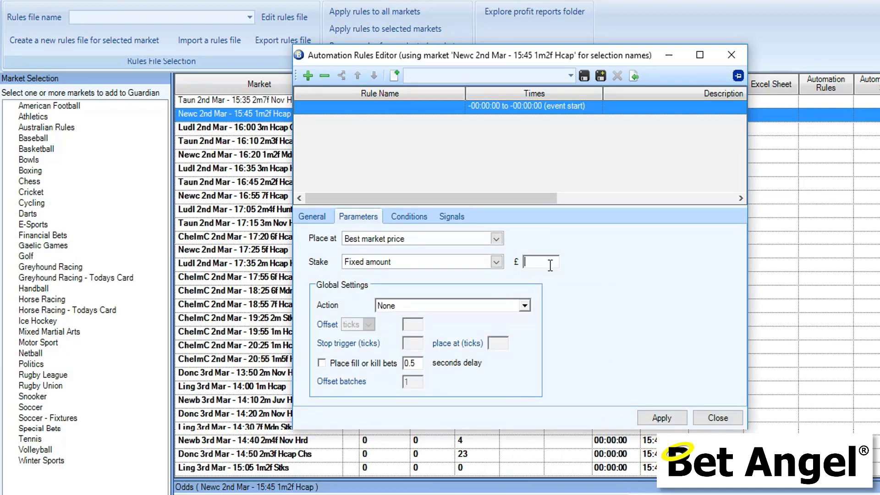
type("10")
Set the rule's global action to Offset bet with greening, with an offset of 50 %
left_click(503, 304)
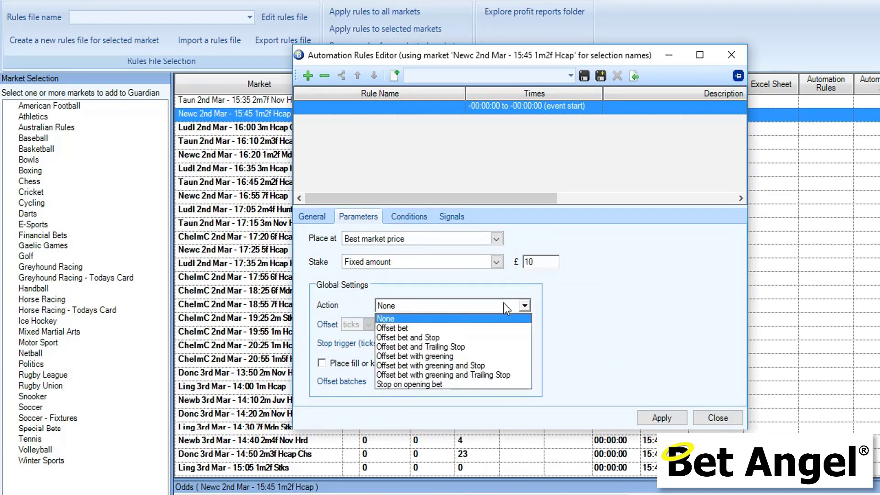
left_click(478, 356)
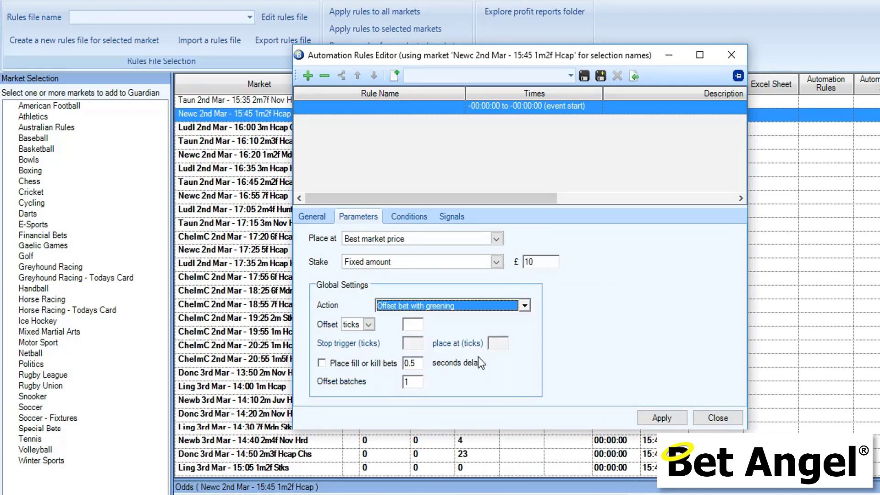
left_click(368, 325)
left_click(362, 345)
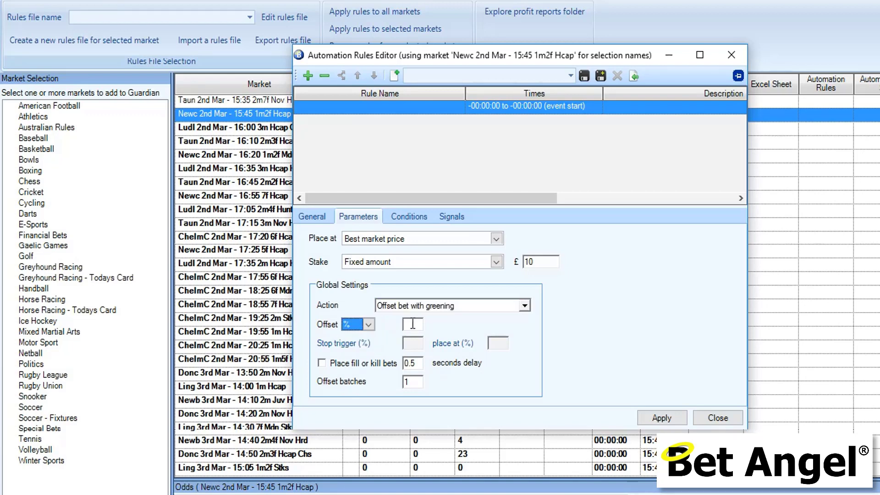
left_click(412, 324)
type("50")
Enable fill or kill bets with a 30-second delay and apply the back bet rule
left_click(359, 366)
left_click_drag(419, 363, 378, 362)
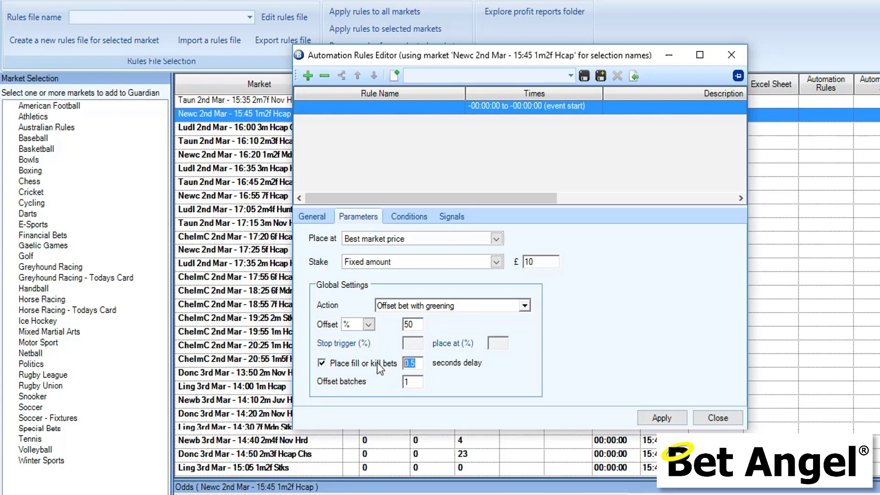
type("30")
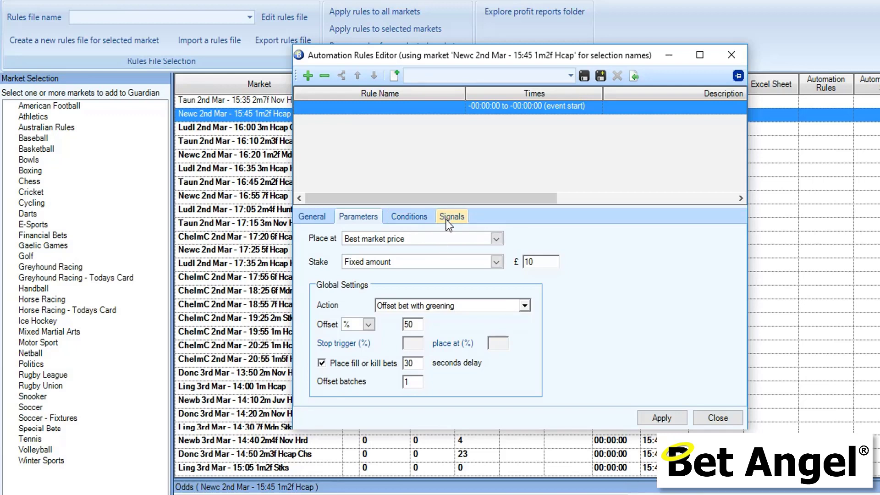
left_click(660, 417)
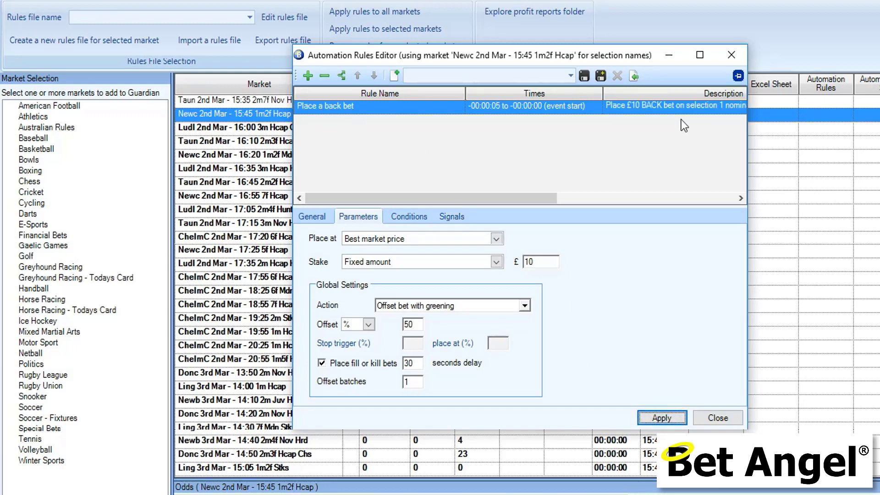
Add a second rule named "Keep my bet please thank you very much" with the type Keep All Unmatched Bets
left_click(312, 216)
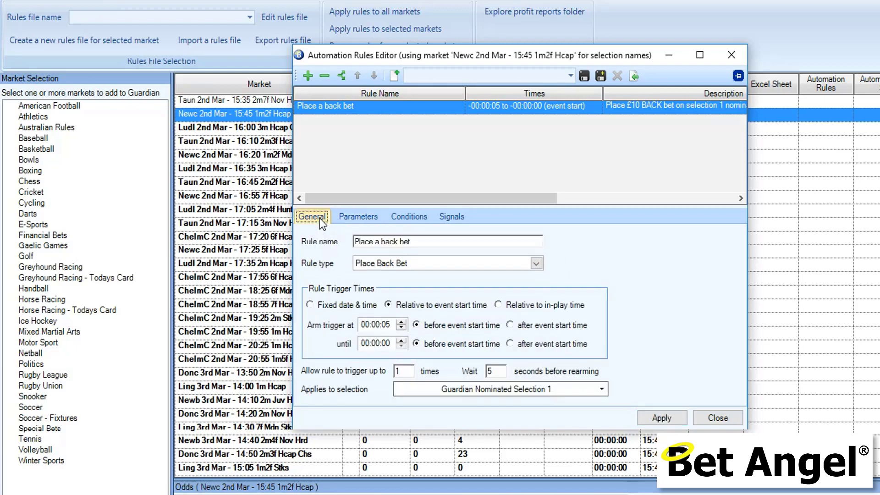
left_click(310, 74)
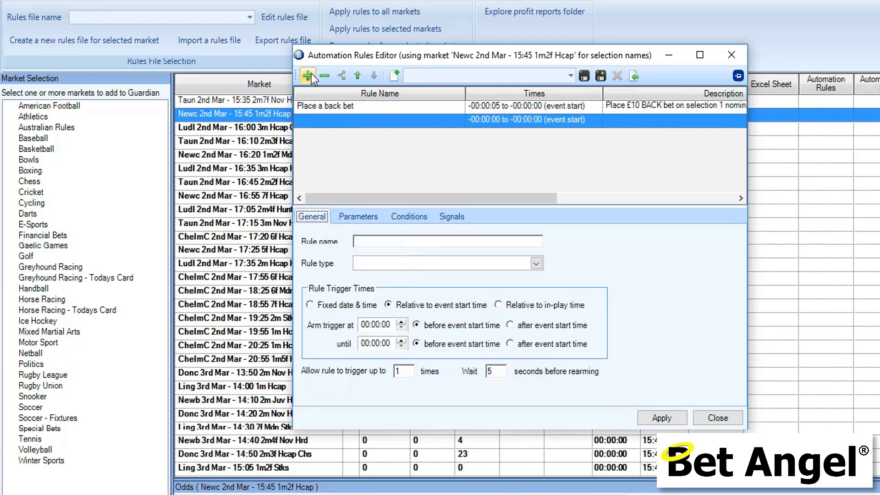
left_click(406, 241)
type("Keep my")
type(" bet please thank")
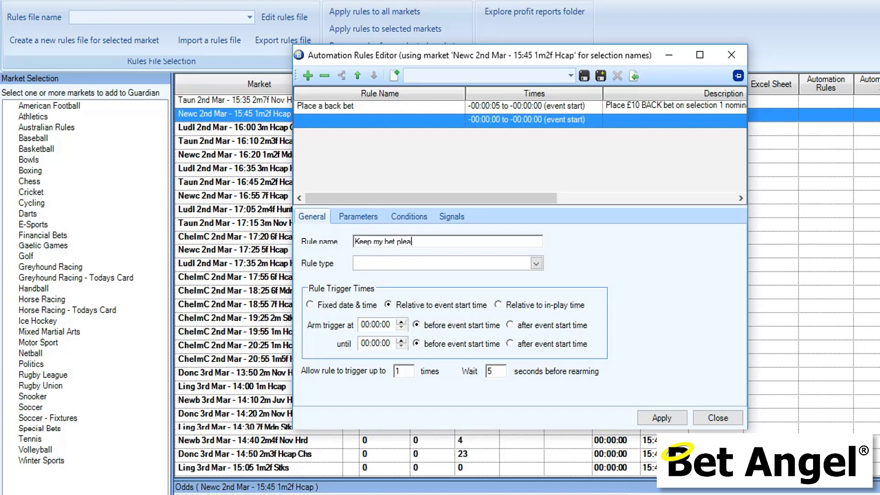
type(" you very much")
left_click(536, 263)
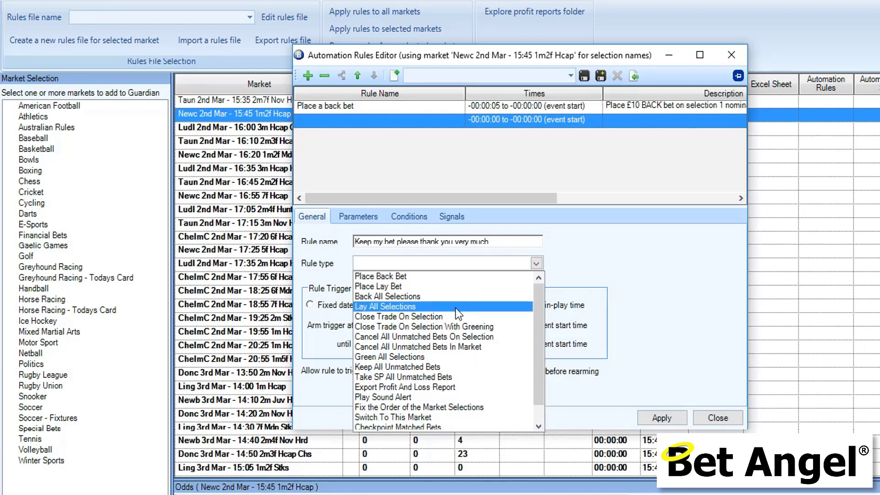
left_click(422, 369)
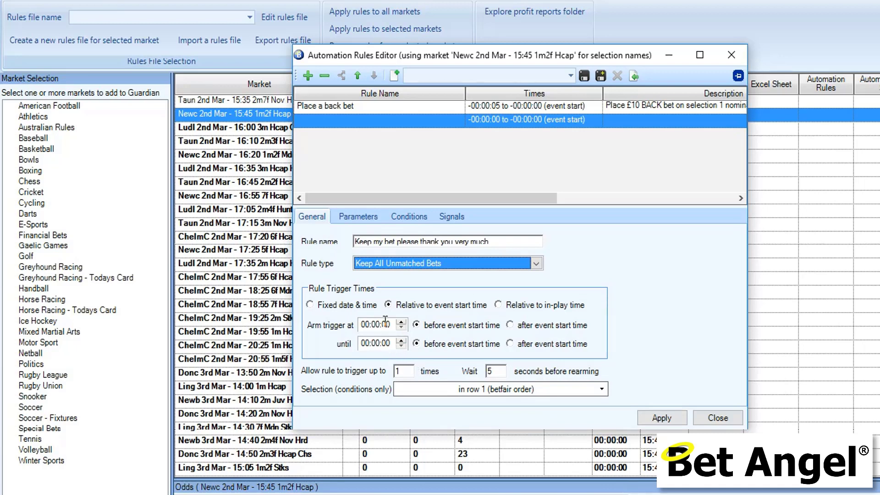
Allow the keep-bets rule to trigger up to 3 times and apply it
double_click(404, 370)
type("5")
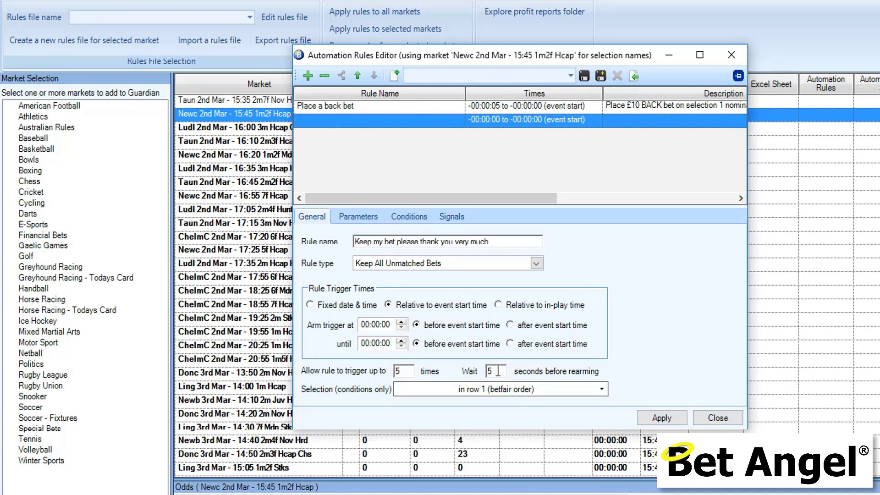
key("BackSpace")
type("3")
left_click(662, 418)
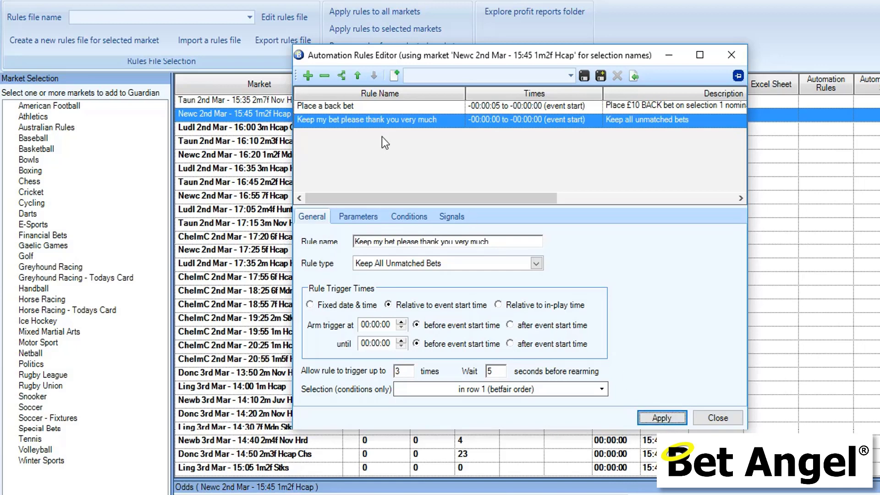
Save the rules file as "Racing - IP - Offset by 50%" and close the rules editor, saving the changes
left_click(600, 76)
type("Raci")
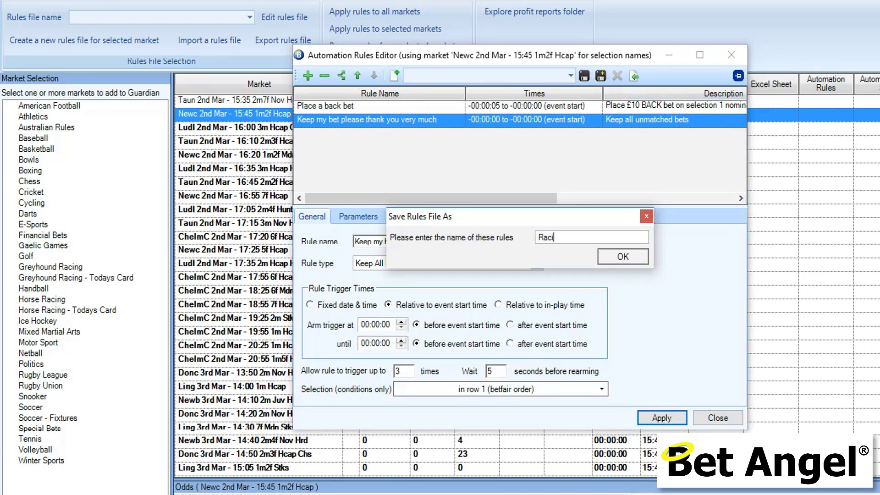
type("ng - IP - Offset b")
type("y 50%")
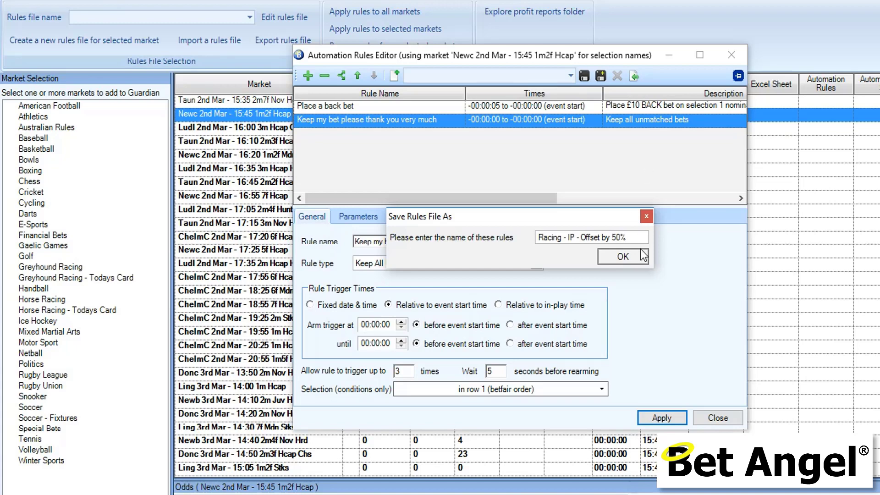
left_click(622, 257)
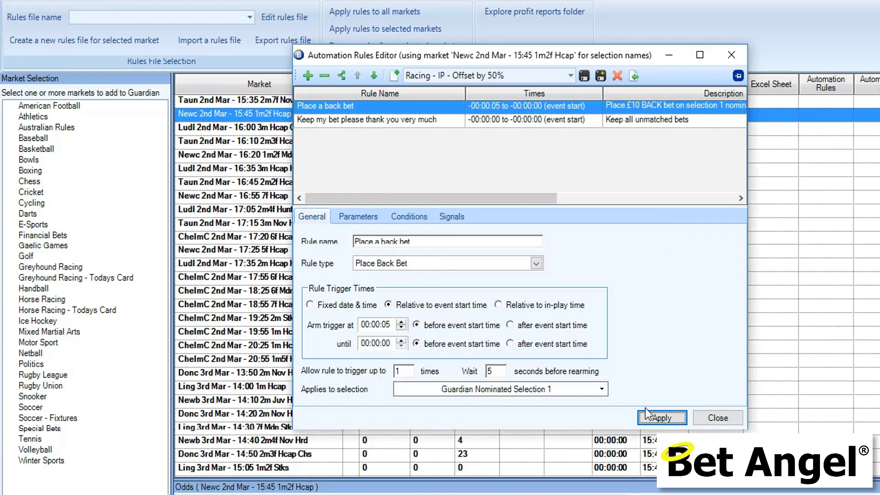
left_click(716, 418)
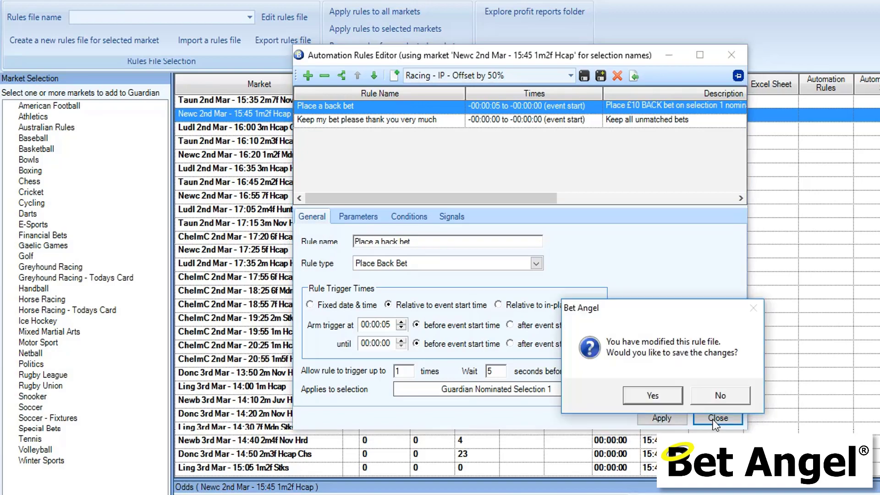
left_click(668, 394)
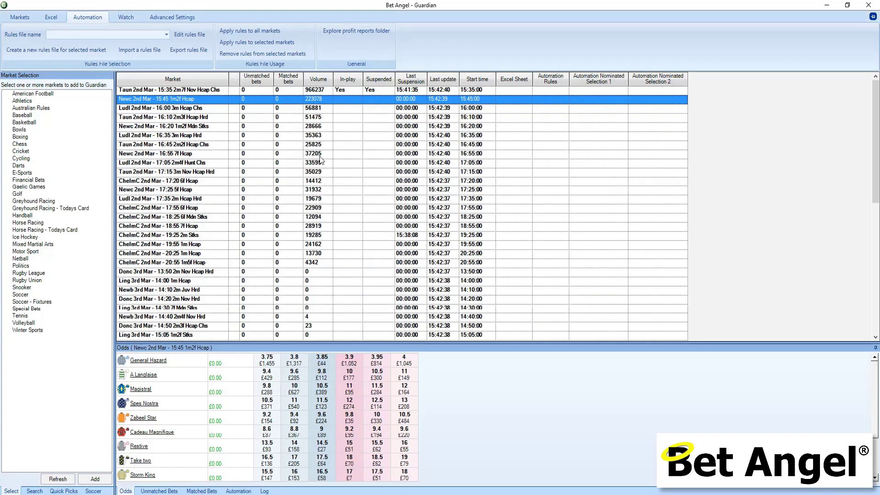
left_click(167, 34)
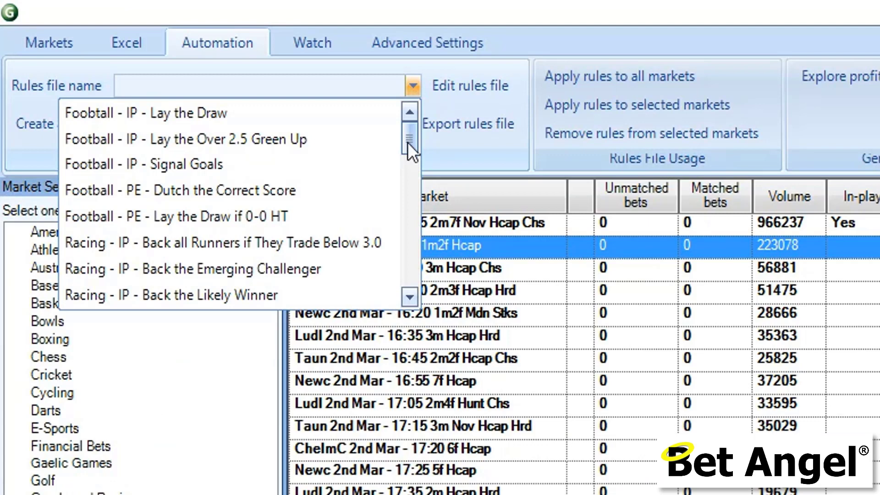
left_click_drag(408, 142, 404, 177)
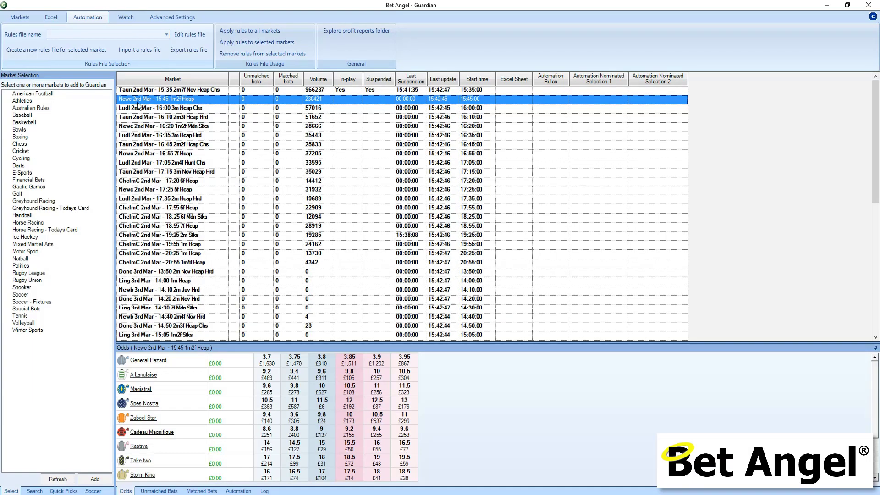
Assign the "Racing - IP - Offset by 50%" rules file to the Newc 15:45 market
left_click(557, 100)
left_click(565, 100)
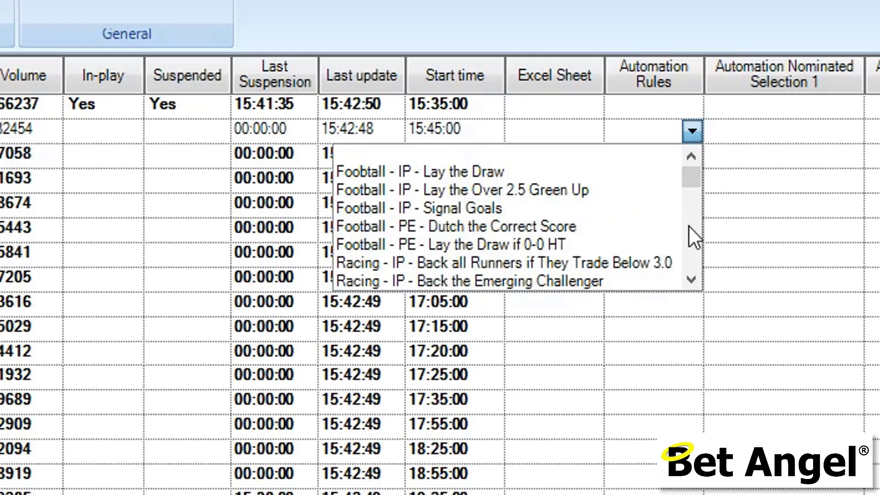
left_click(688, 225)
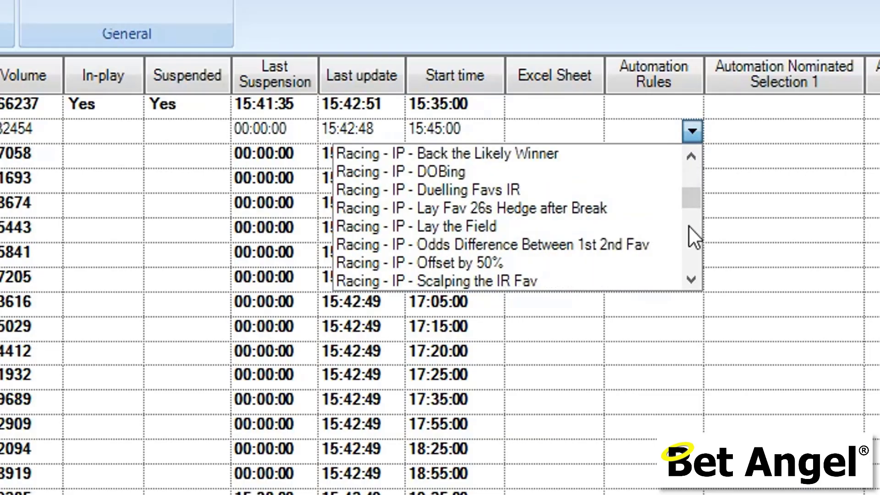
scroll(702, 153, "up", 4)
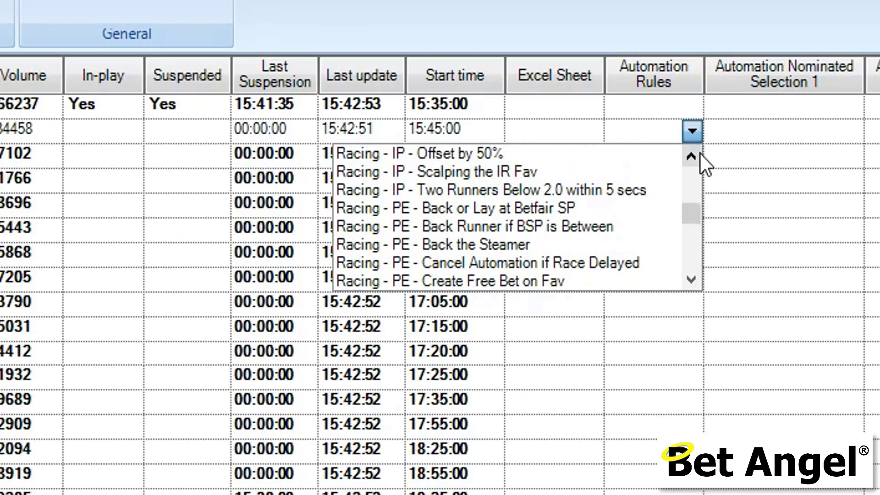
left_click(504, 191)
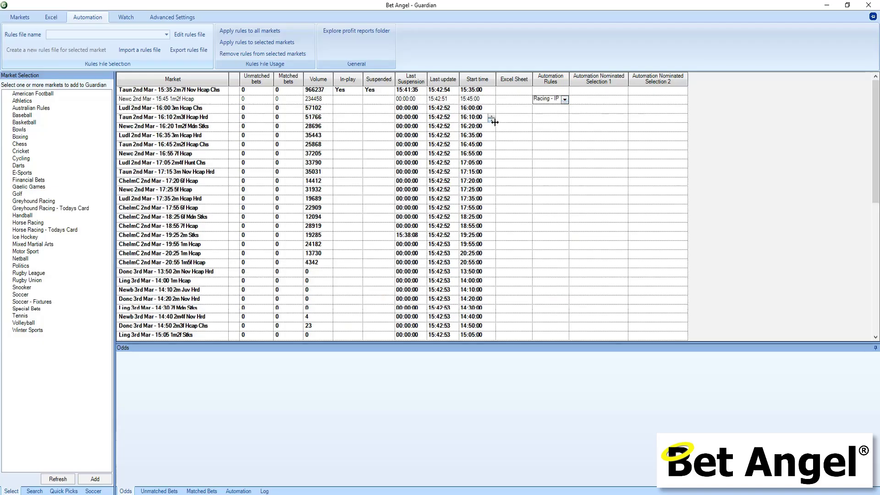
left_click(640, 100)
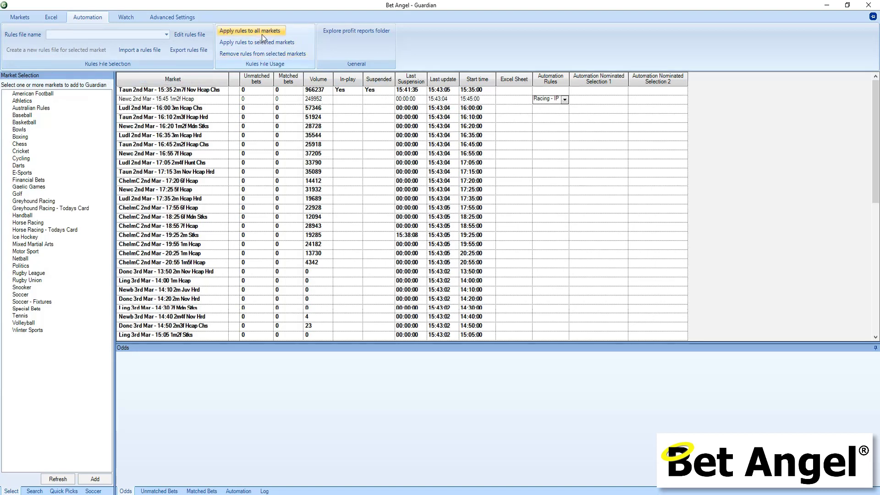
Choose "Racing - IP - Offset by 50%" as the current rules file and apply it to all markets
left_click(591, 145)
left_click(672, 144)
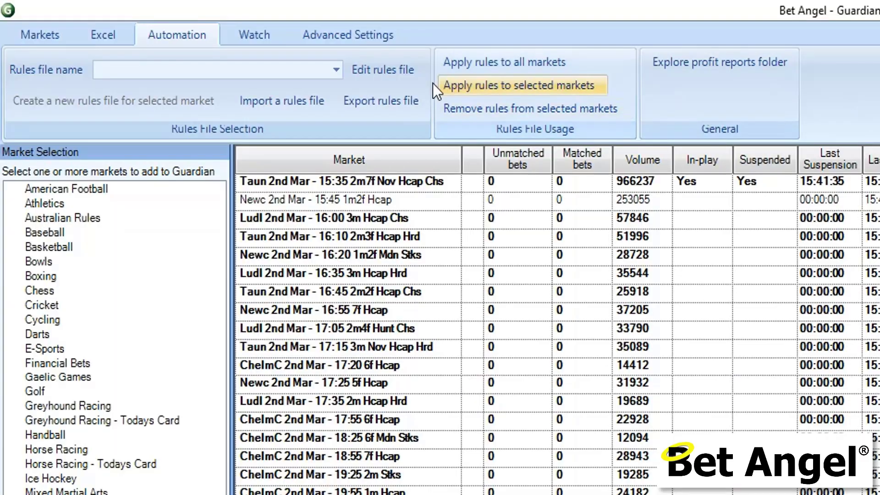
left_click(155, 33)
left_click(338, 170)
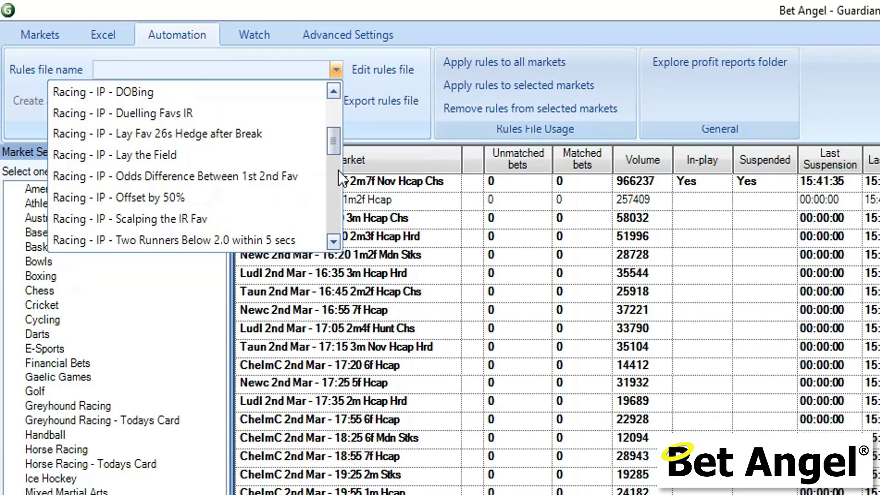
left_click(263, 198)
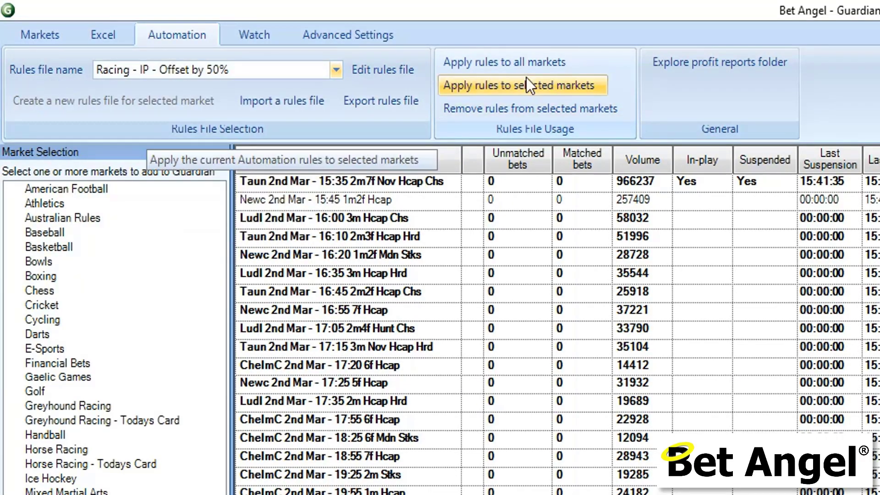
left_click(533, 62)
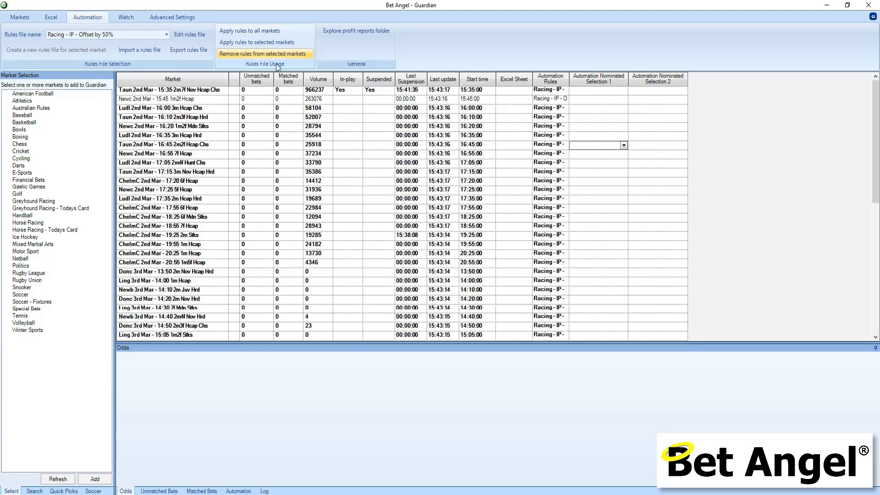
Select every market in the list and remove the automation rules from them
left_click(221, 90)
key("ctrl+shift+End")
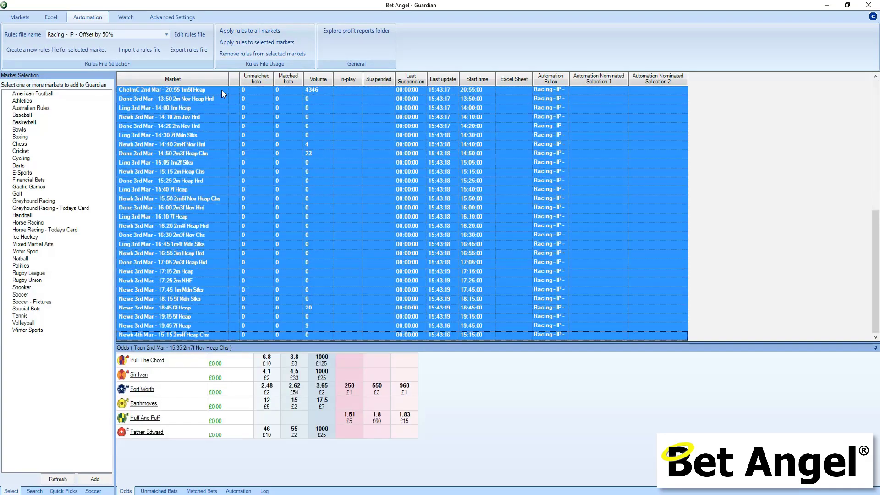
left_click(266, 55)
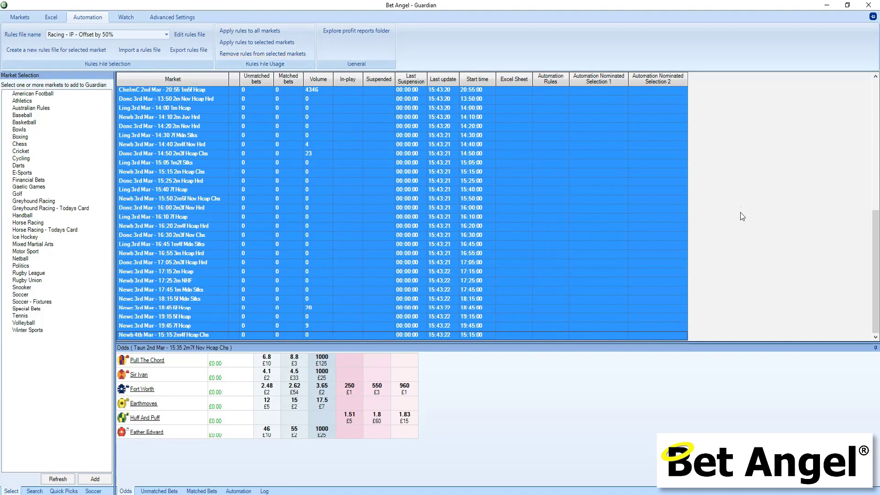
scroll(743, 202, "up", 7)
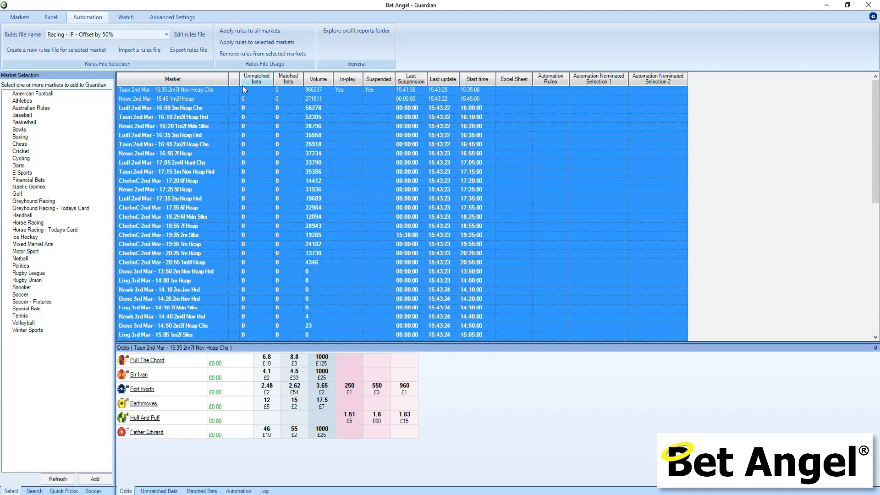
Edit the "Racing - IP - Offset by 50%" rules using the Newc 15:45 market, set the back bet rule's offset to 20%, and apply it
left_click(213, 98)
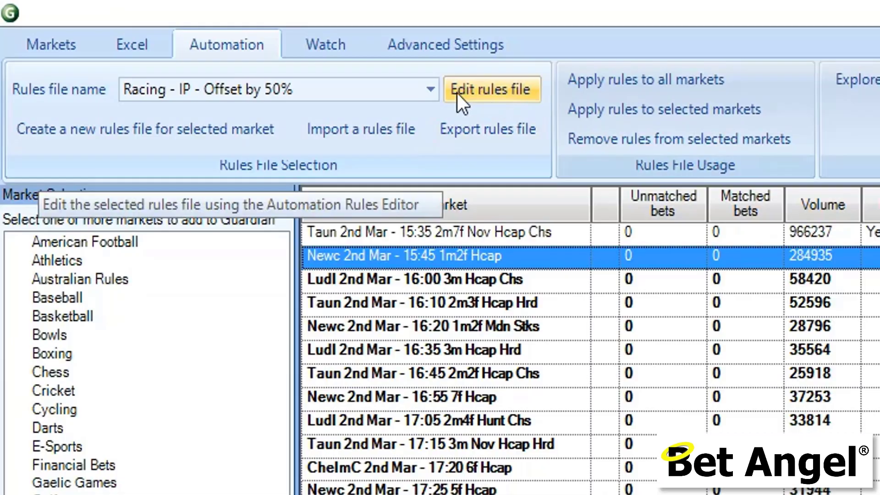
left_click(457, 92)
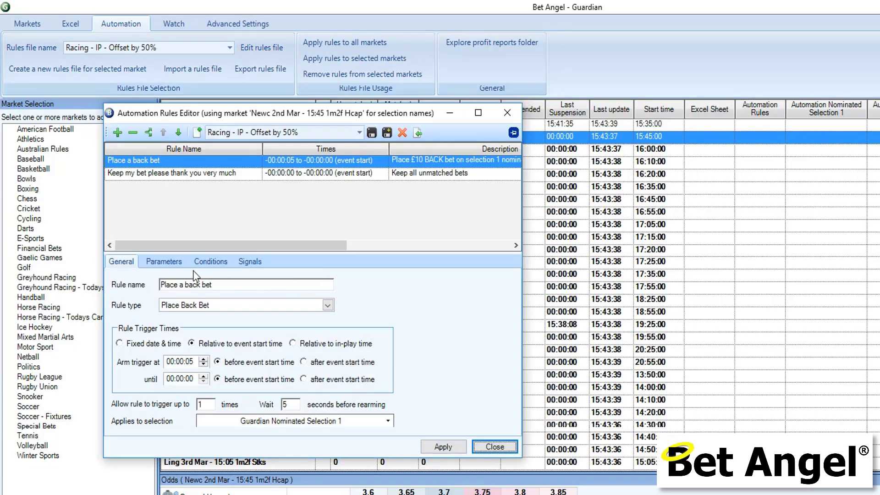
left_click(170, 263)
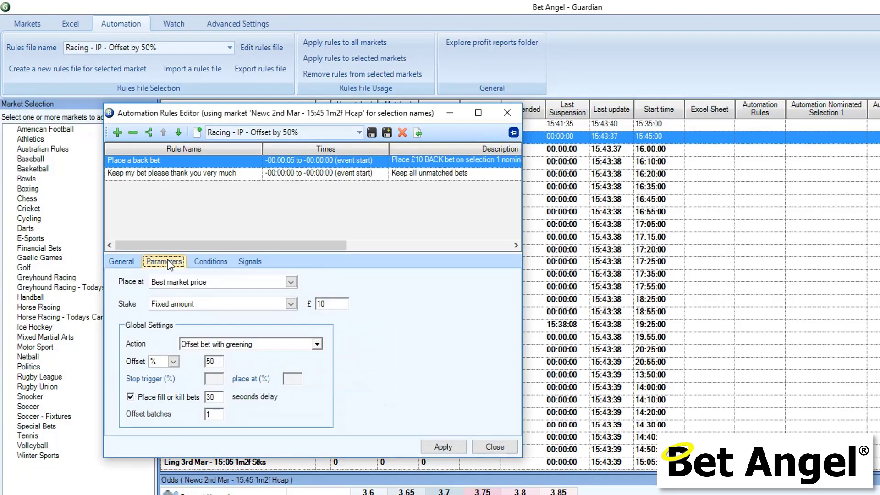
double_click(217, 362)
type("20")
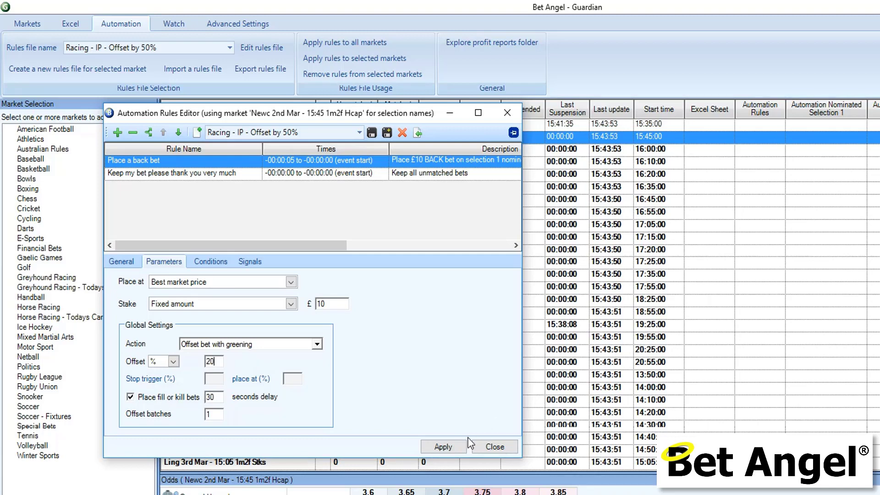
left_click(454, 447)
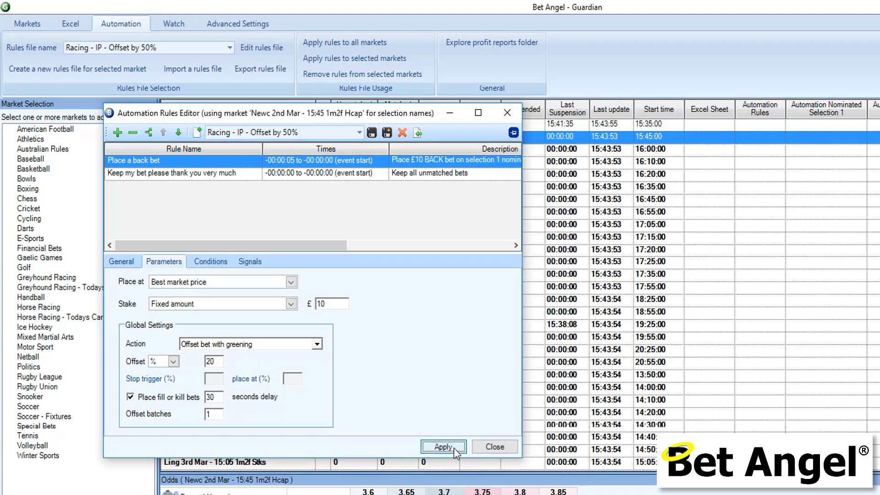
Save the edited rules as a new file named "Racing - IP - Offset by 20%" and close the rules editor
left_click(387, 134)
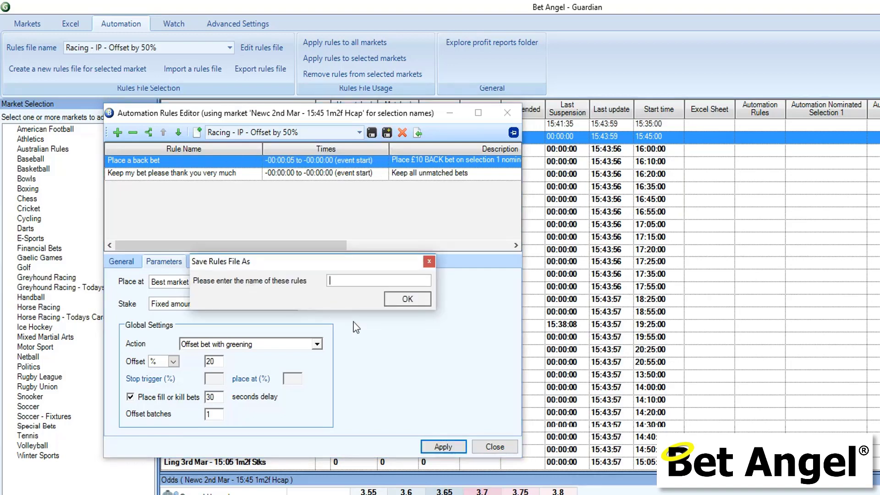
type("Racing ")
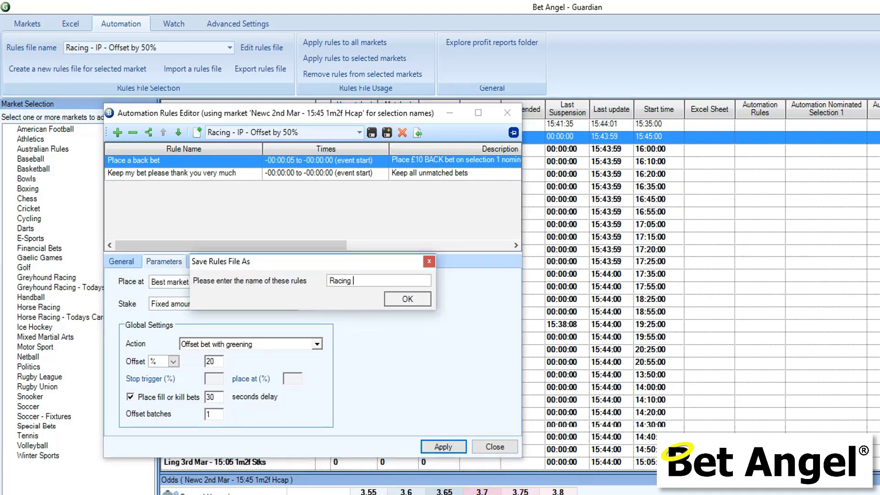
type("- IP ")
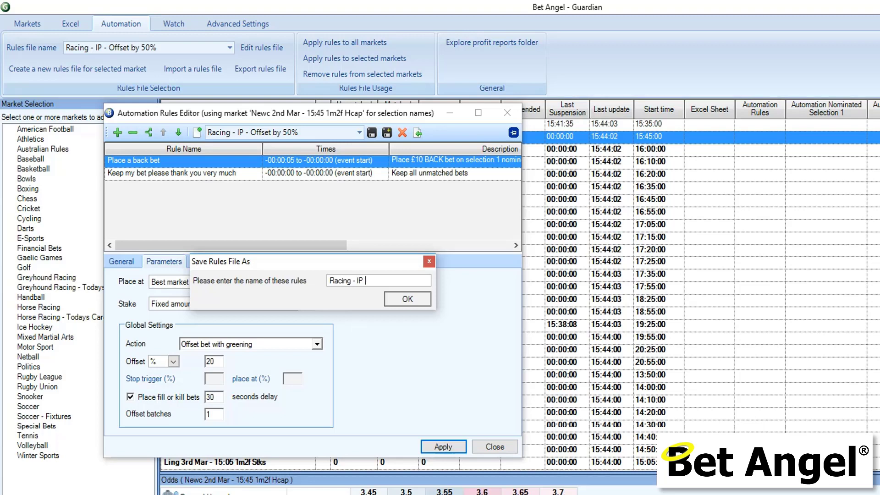
type("- Offset by 20%")
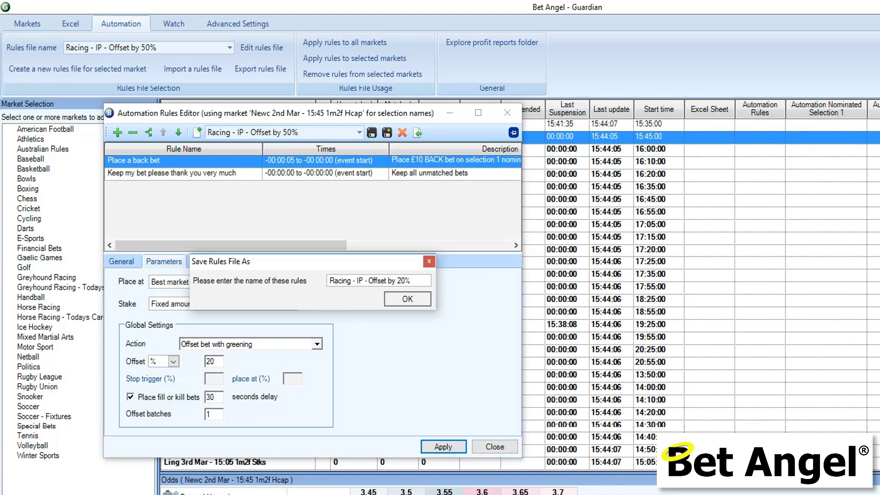
left_click(407, 299)
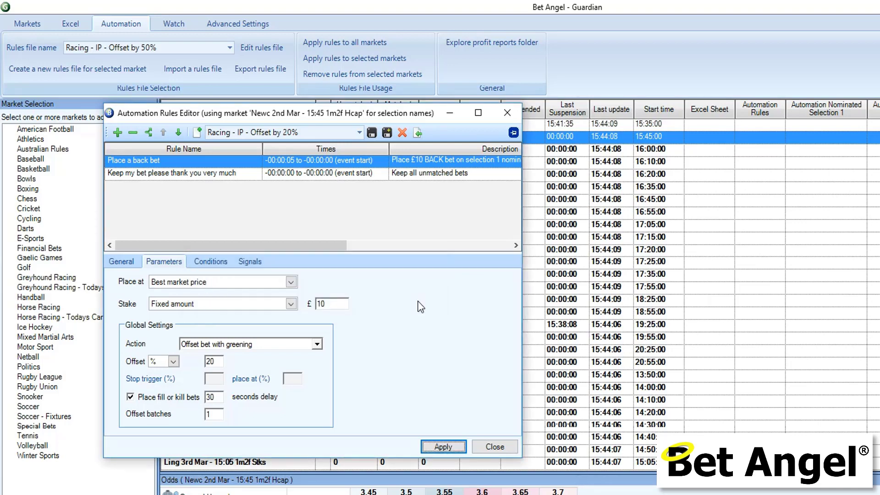
left_click(359, 132)
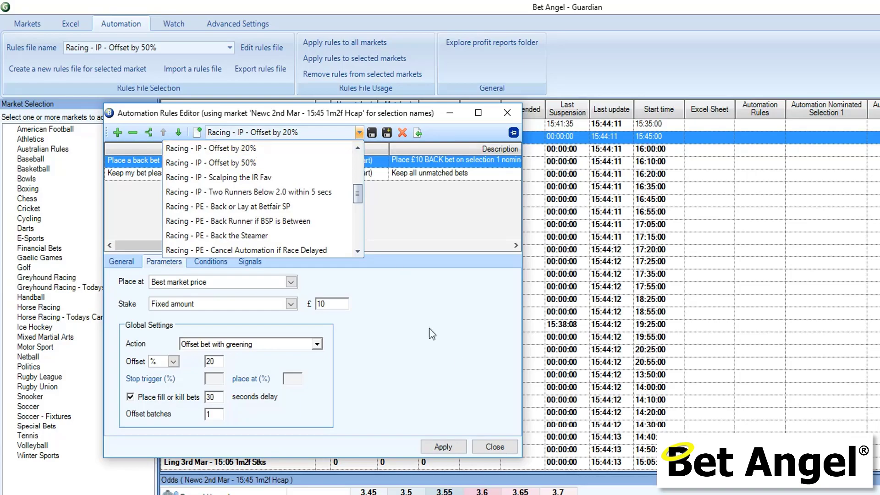
left_click(494, 446)
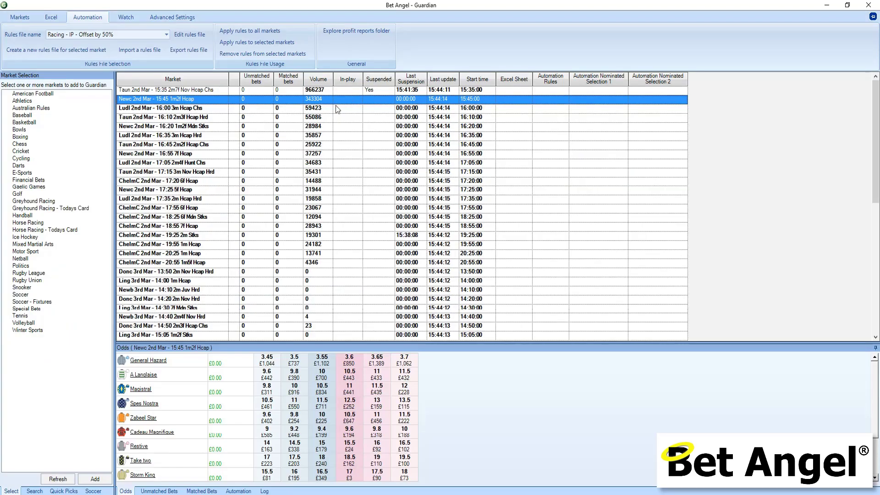
Assign "Racing - IP - Offset by 20%" to the Newc 15:45 market and nominate General Hazard as selection 1
left_click(567, 100)
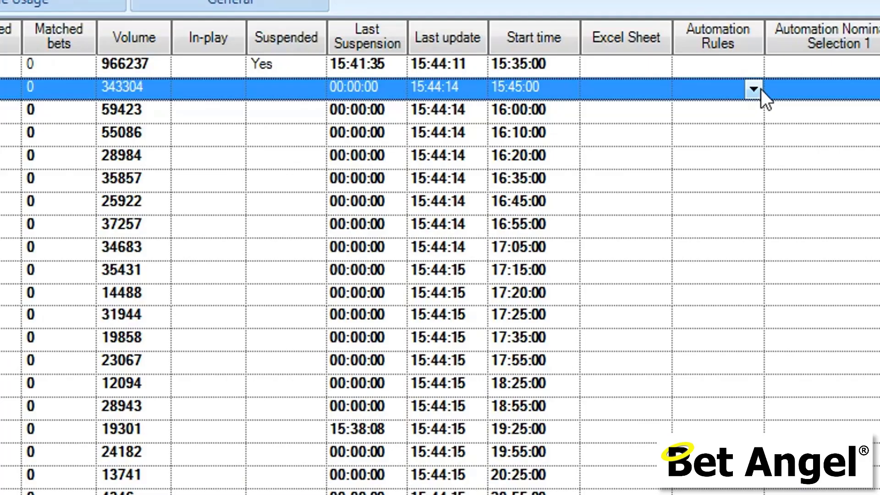
left_click(753, 89)
left_click(760, 162)
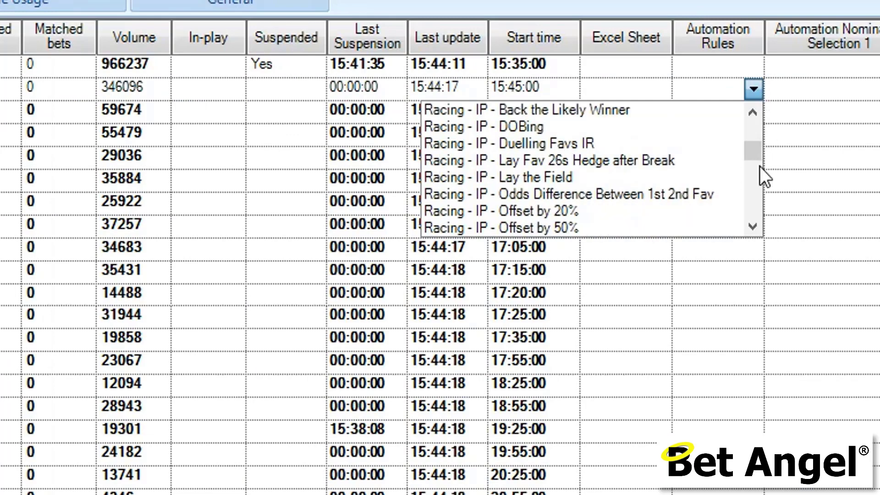
left_click(571, 211)
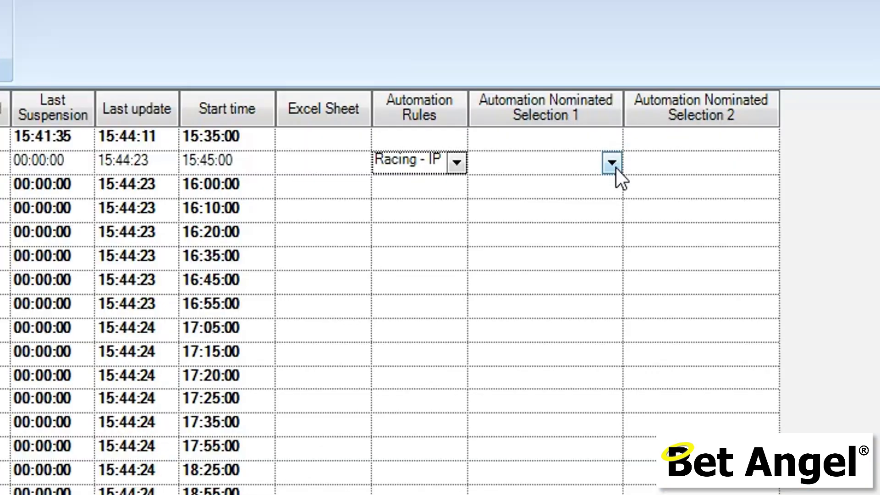
left_click(623, 99)
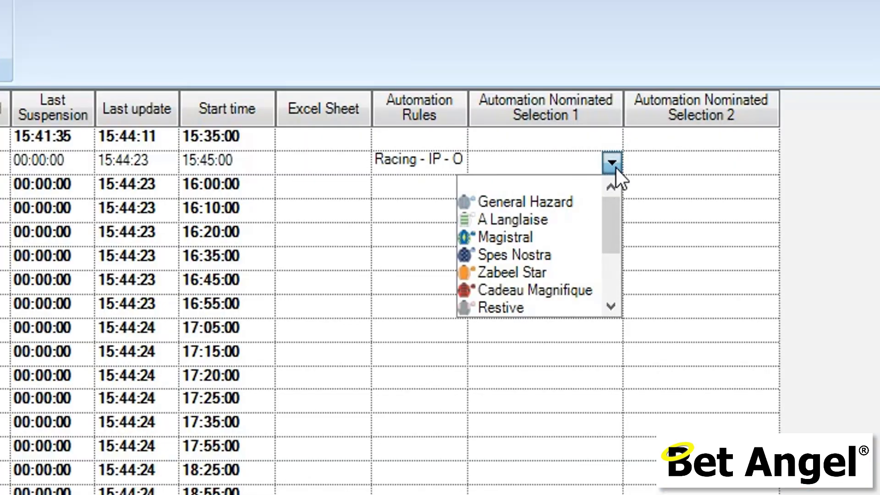
left_click(536, 205)
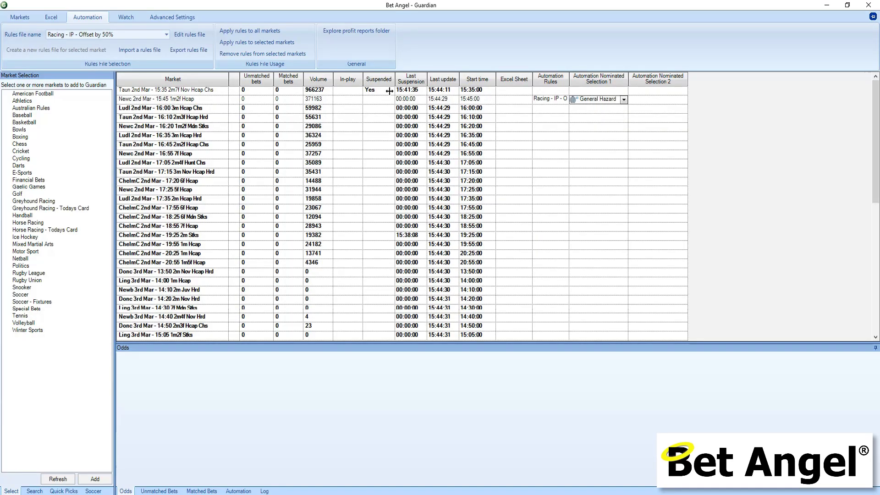
left_click(28, 18)
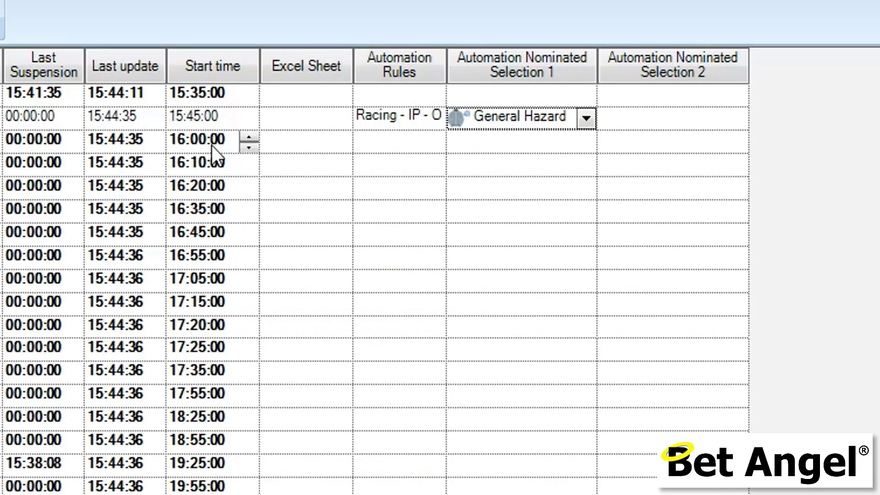
Assign "Racing - IP - Offset by 50%" to the Ludl 16:00 market and nominate Marcilhac as selection 1
mouse_move(438, 121)
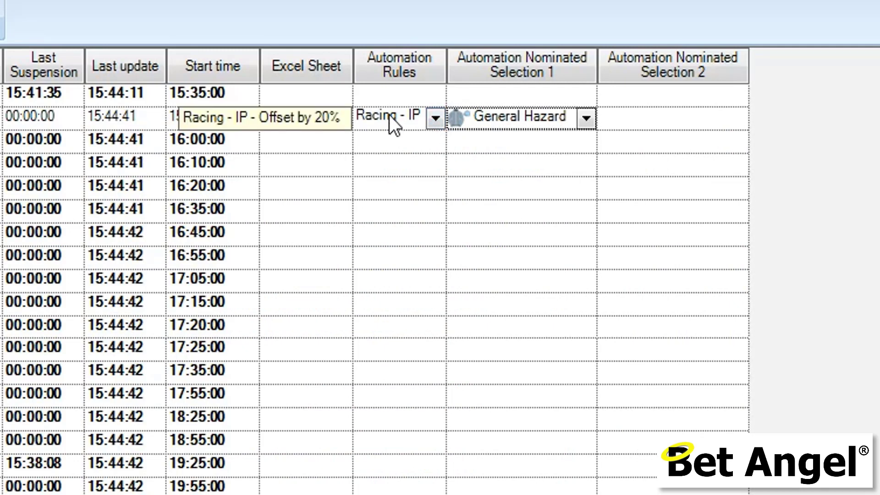
mouse_move(430, 163)
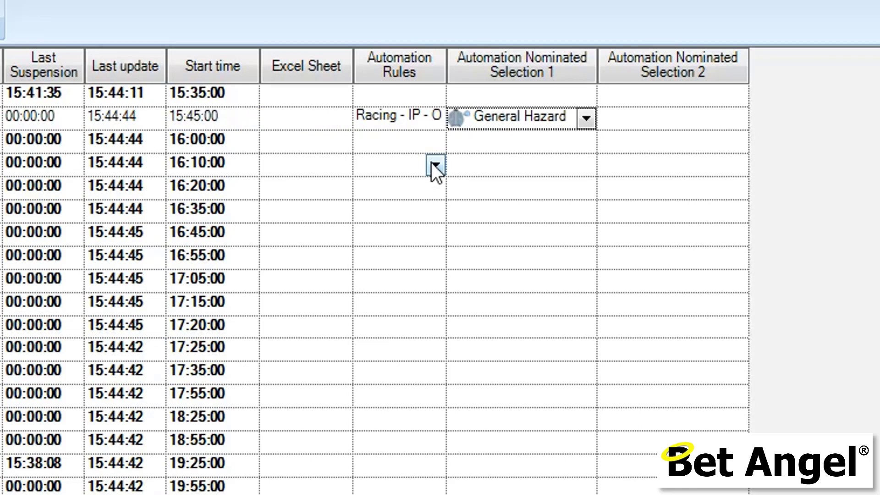
left_click(436, 143)
left_click(443, 219)
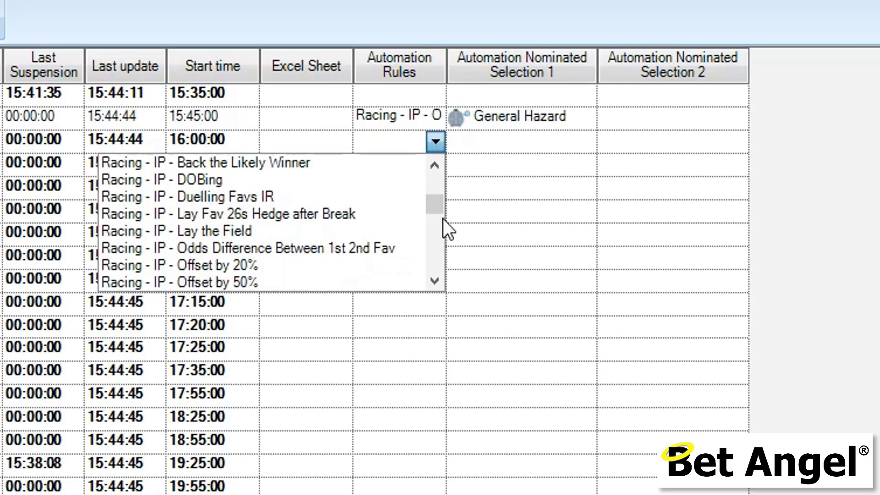
left_click(268, 278)
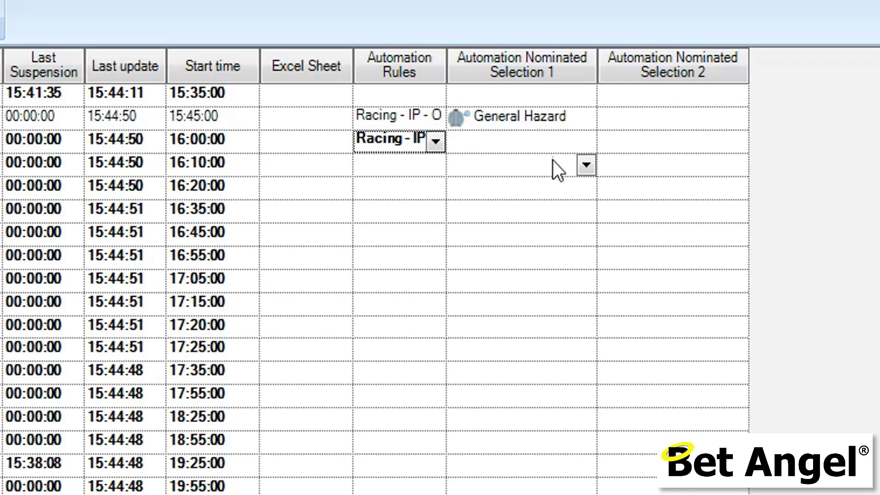
left_click(581, 143)
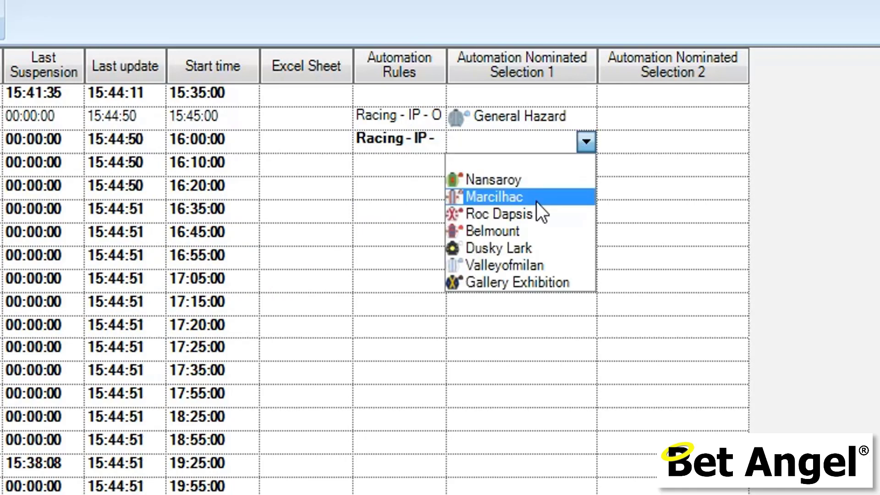
left_click(537, 202)
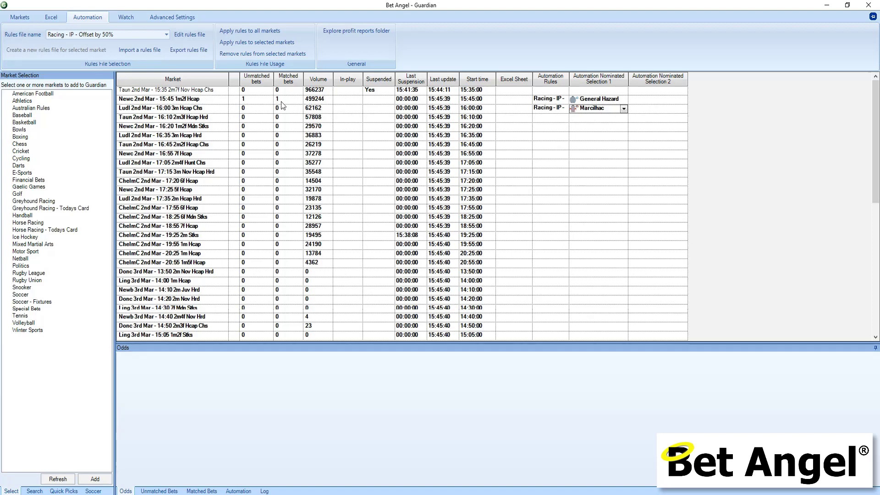
Examine the Newc 15:45 market's unmatched bet in the main trading window, then return to Guardian and view its market switching settings
double_click(193, 100)
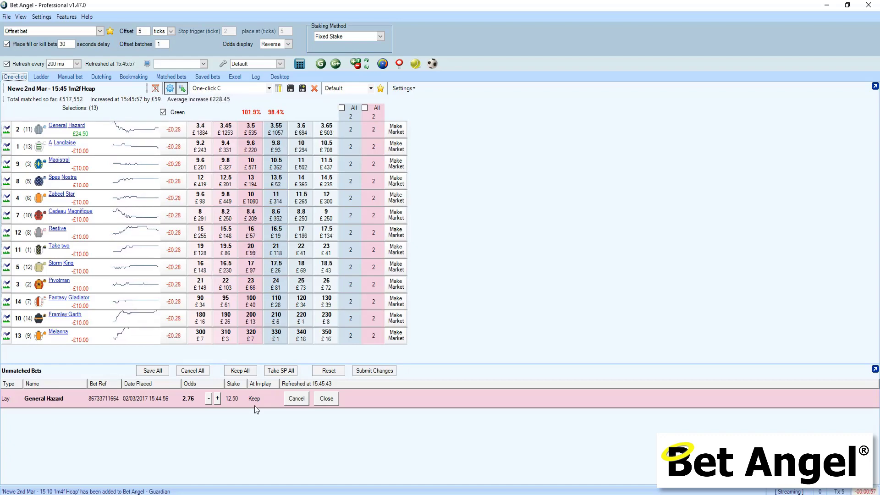
left_click(355, 65)
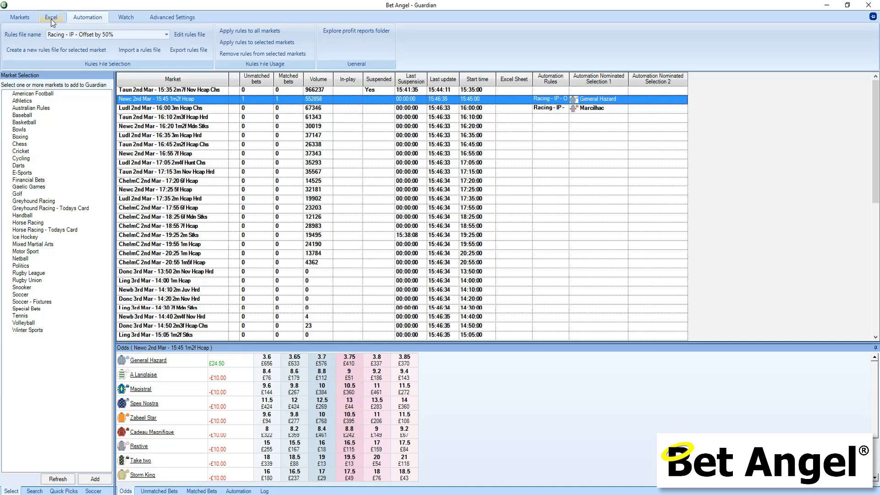
left_click(26, 19)
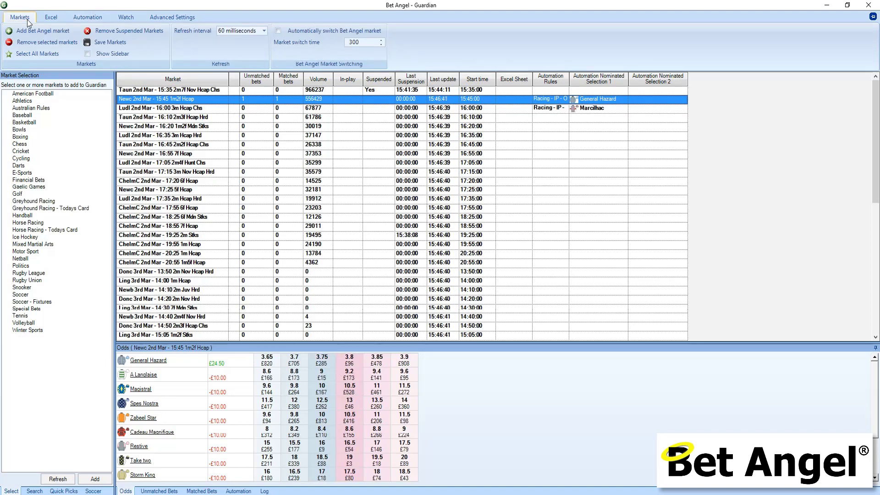
mouse_move(561, 111)
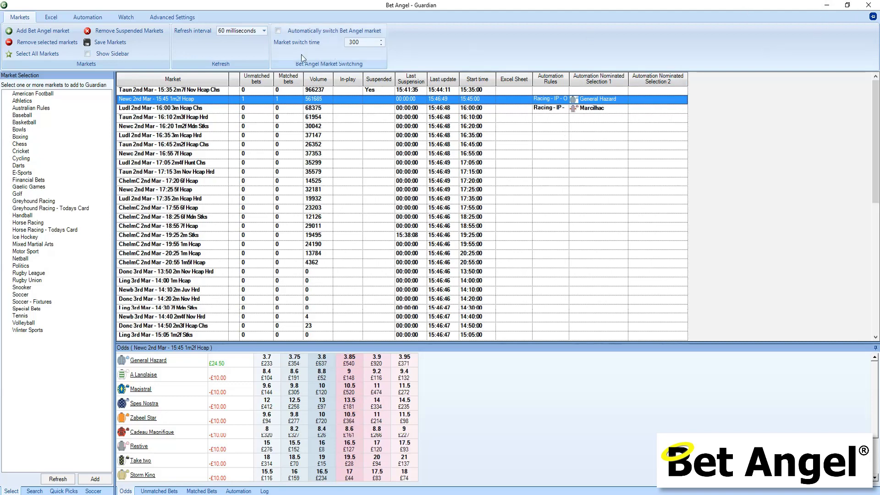
Review the "Racing - IP - Offset by 50%" back bet parameters in the rules editor using the Ludl 16:00 market, then close it
left_click(202, 107)
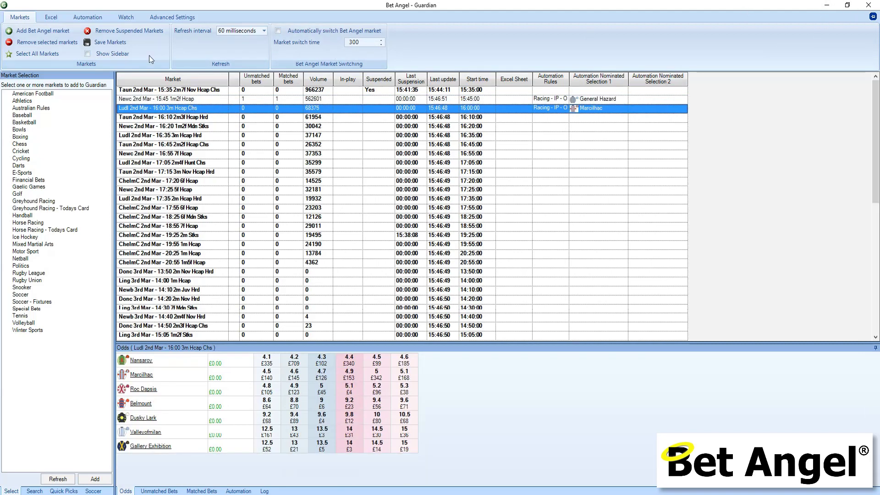
left_click(92, 17)
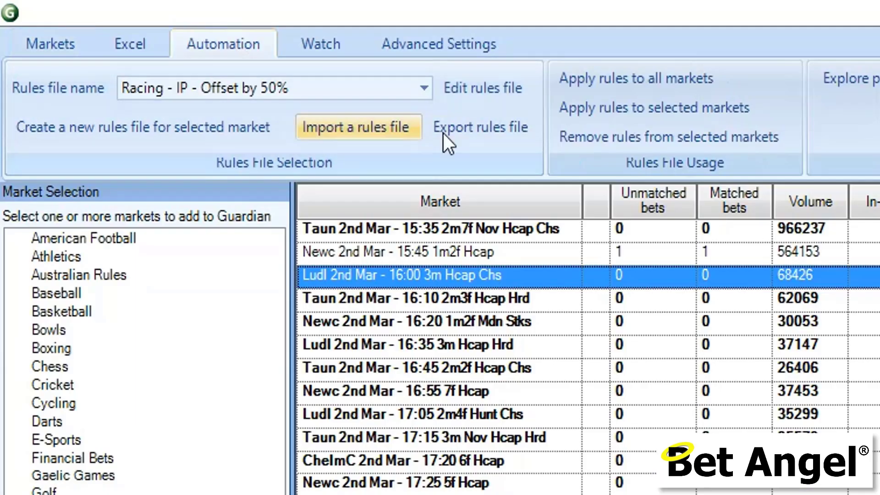
left_click(493, 88)
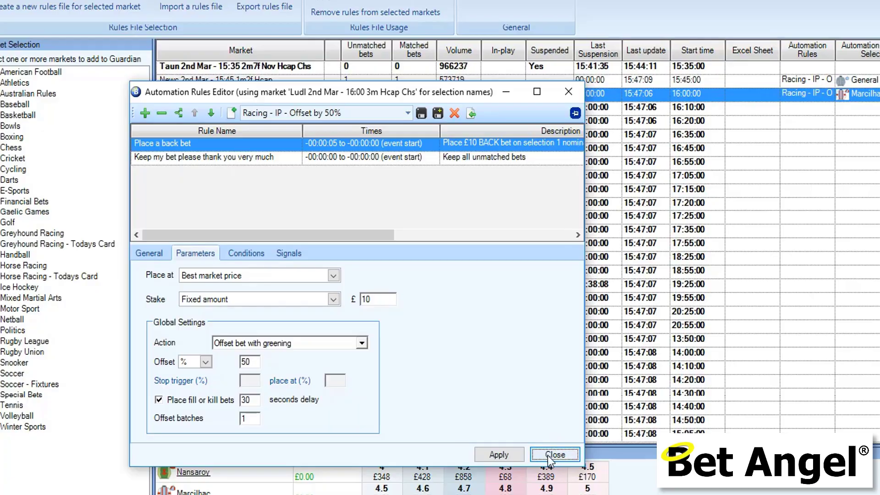
left_click(553, 454)
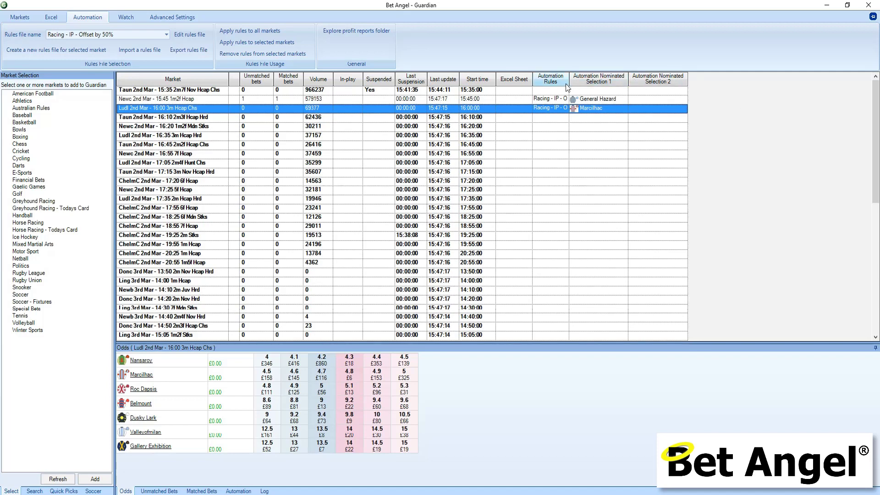
Close Guardian with its list of markets saved, and reopen it once the Newc 15:45 race is over
left_click(867, 6)
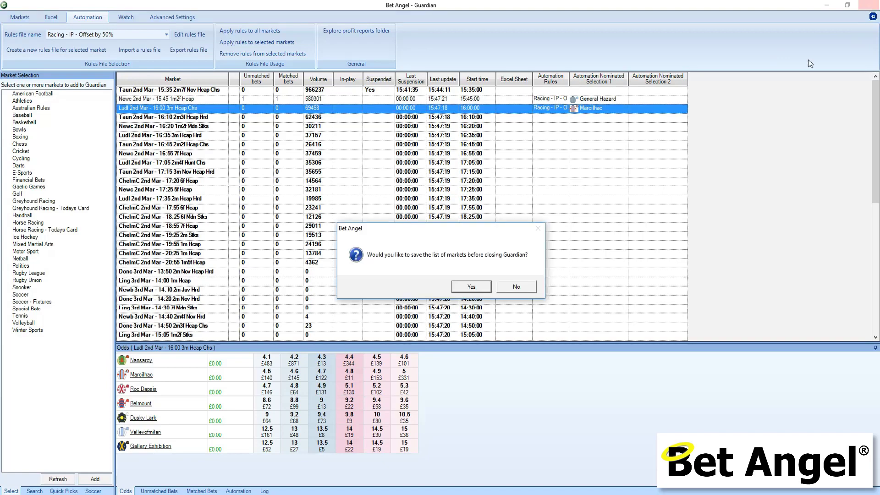
left_click(471, 287)
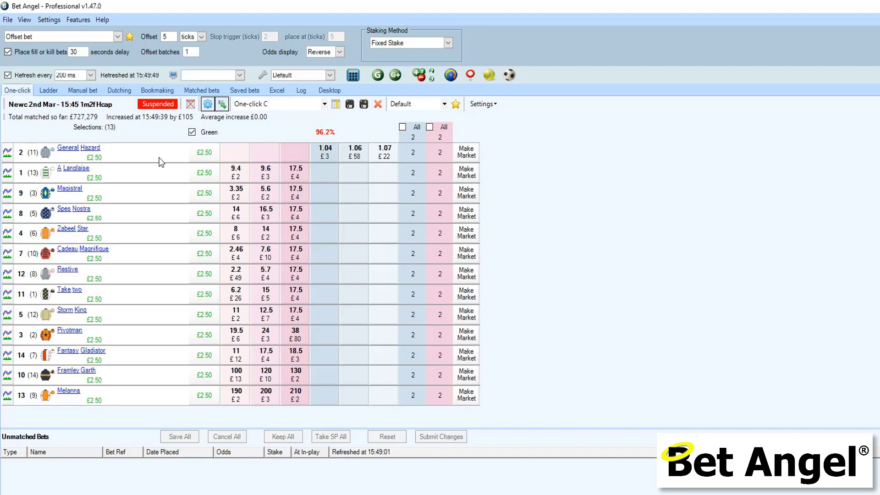
left_click(379, 76)
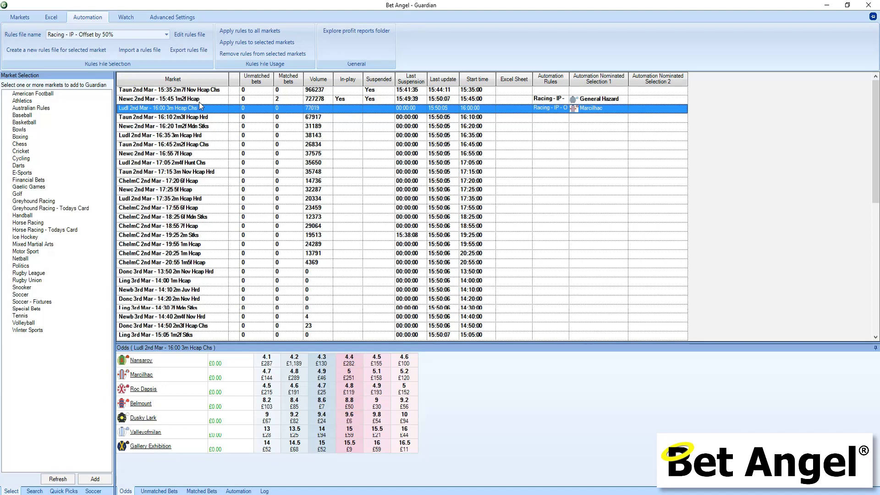
Assign a "Racing - IP" rules file to the Taun 16:10 market and nominate Zarib as selection 1
left_click(564, 108)
left_click(564, 120)
left_click(565, 118)
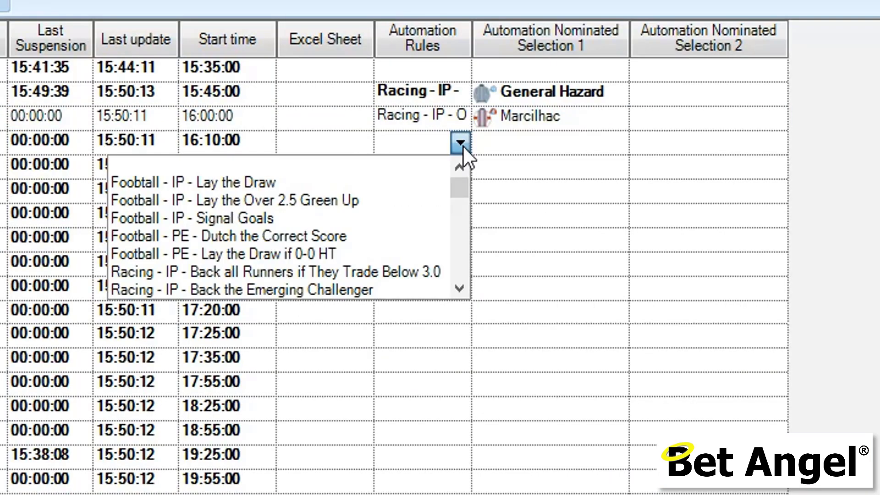
left_click(563, 152)
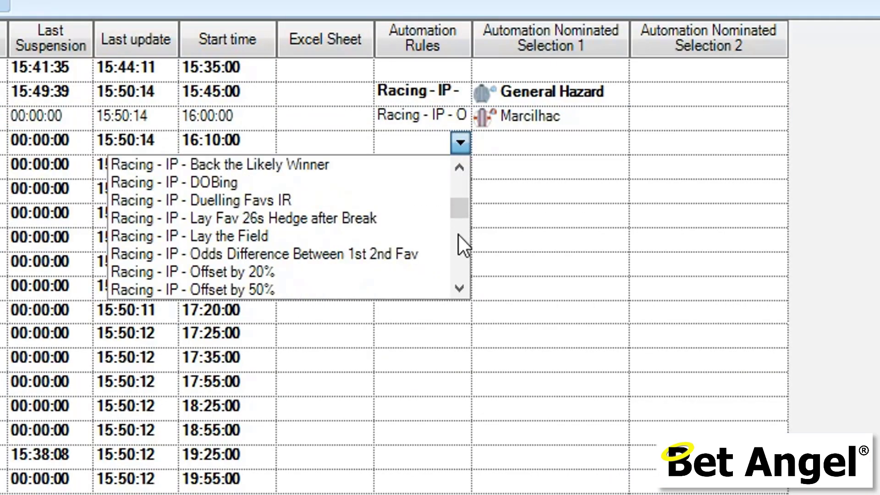
left_click(457, 234)
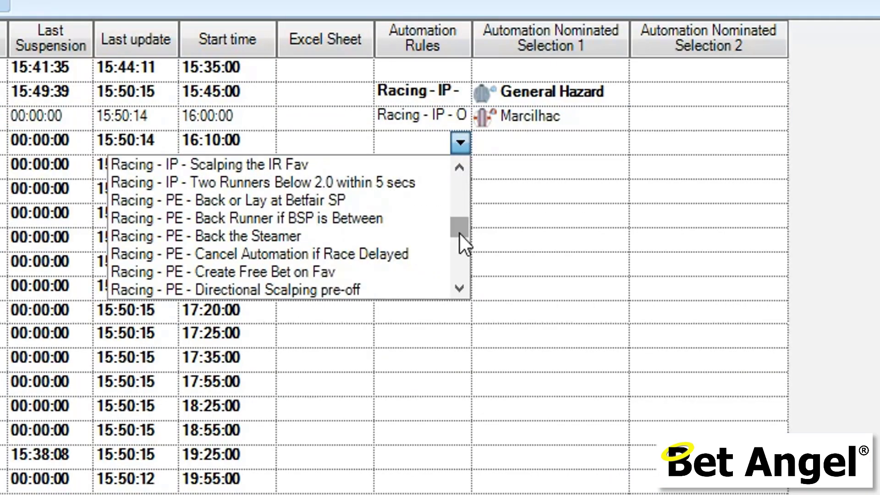
scroll(395, 219, "up", 2)
left_click(328, 182)
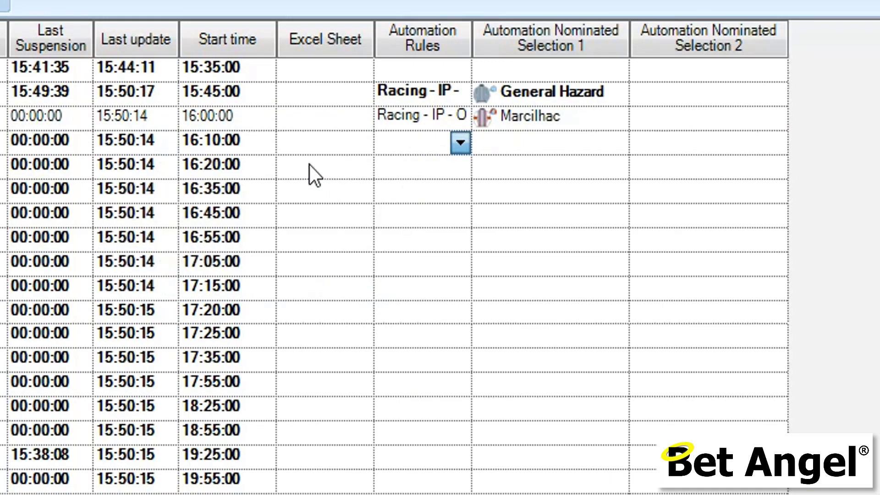
left_click(620, 144)
left_click(618, 142)
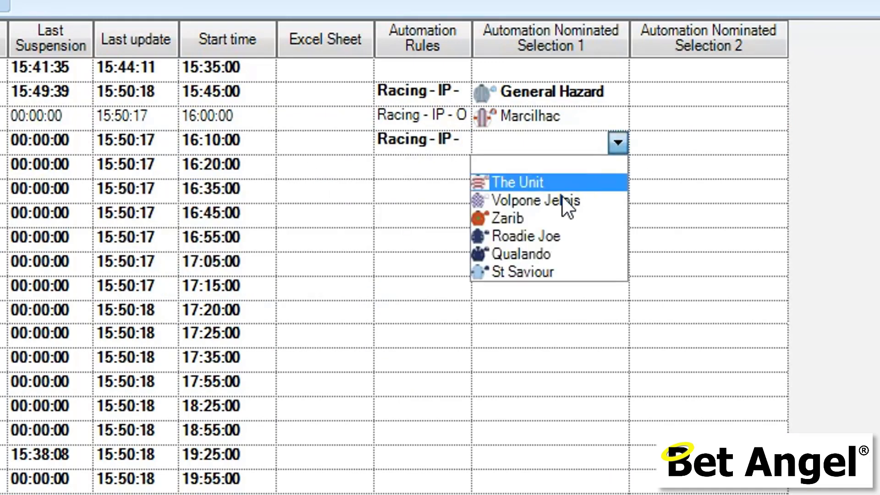
left_click(547, 224)
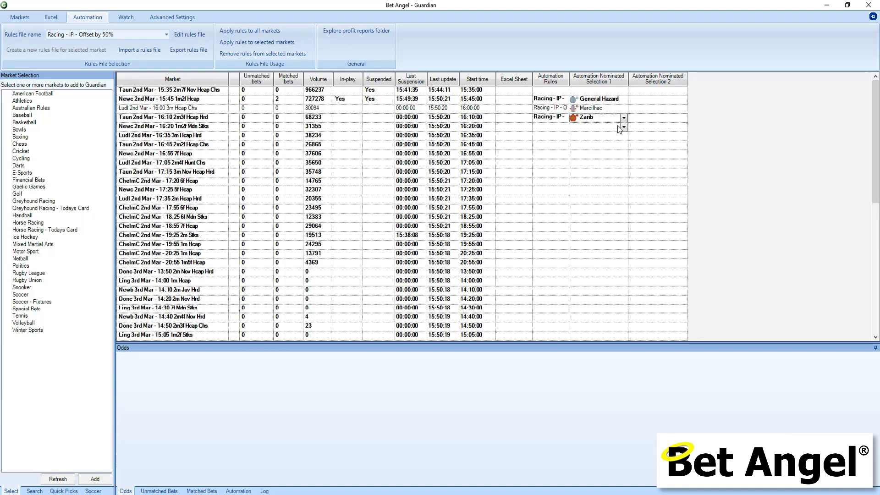